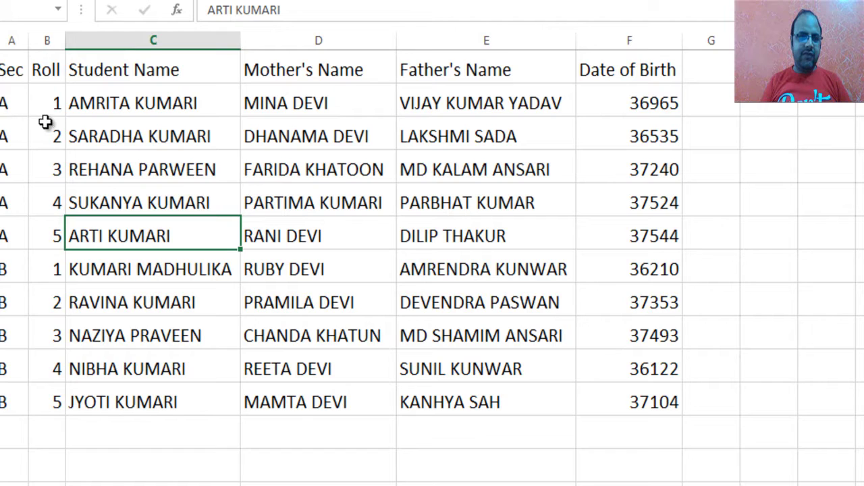
drag(46, 106, 46, 233)
click(7, 269)
drag(7, 269, 49, 394)
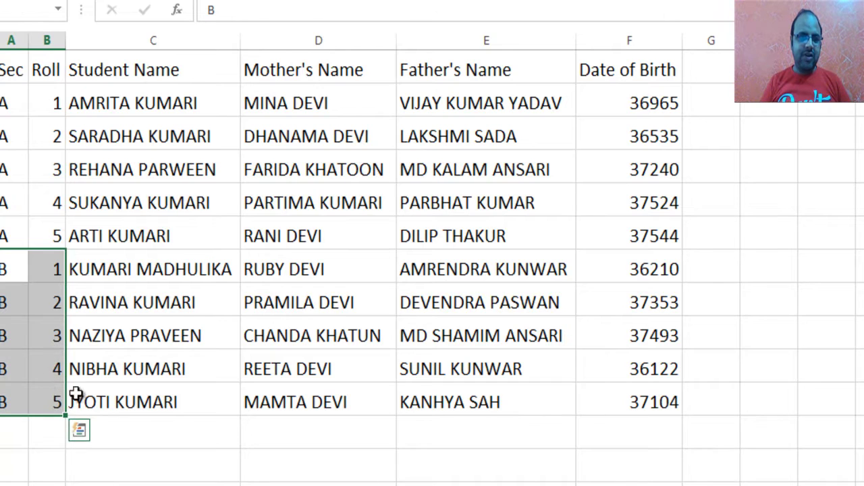
click(166, 409)
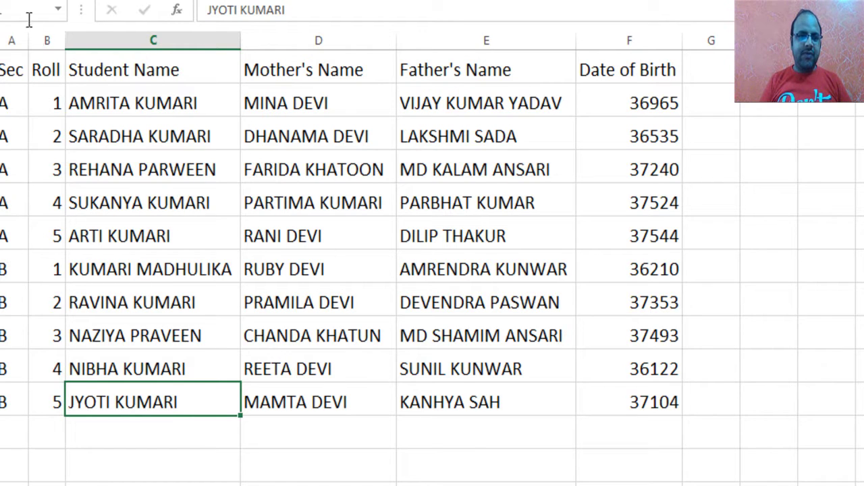
click(10, 270)
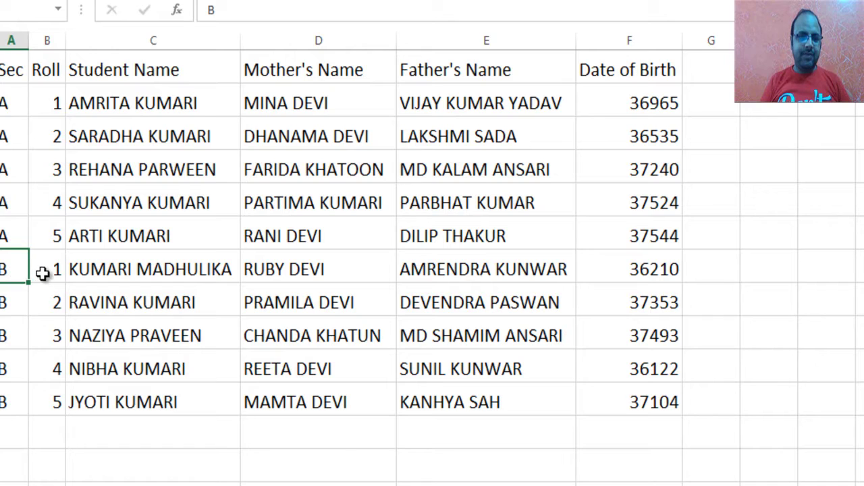
click(42, 273)
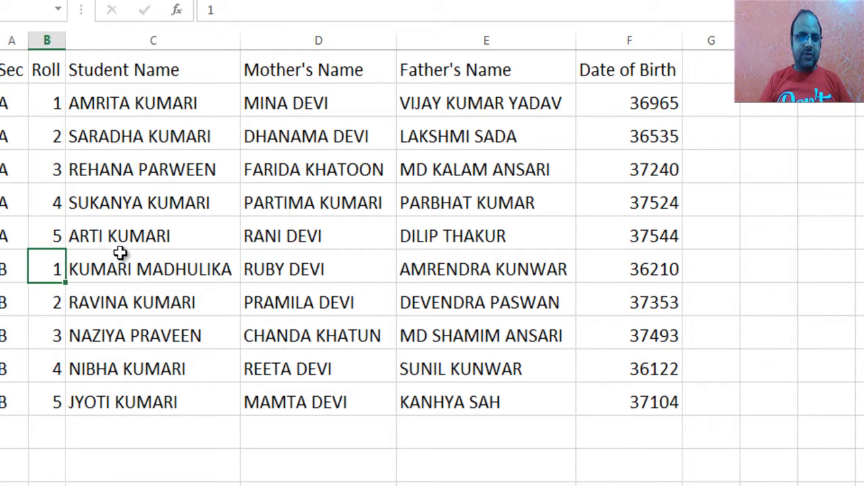
- Insert a blank column before the Sec column of the student list
right_click(13, 41)
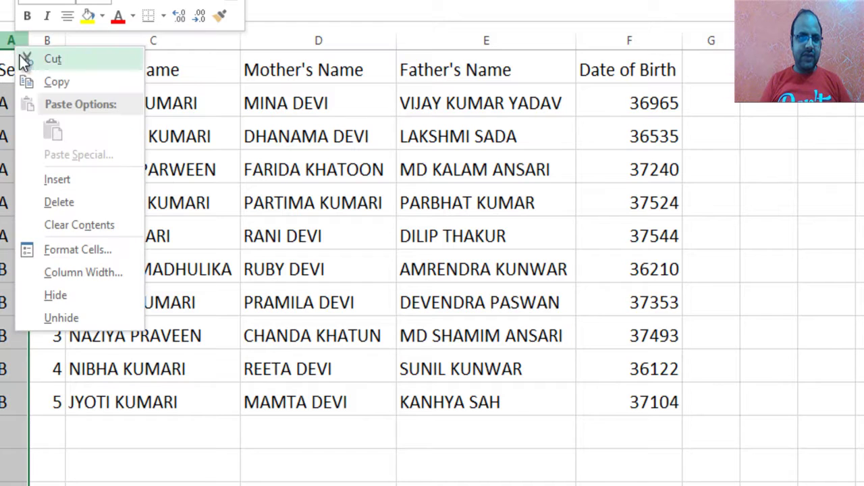
click(64, 182)
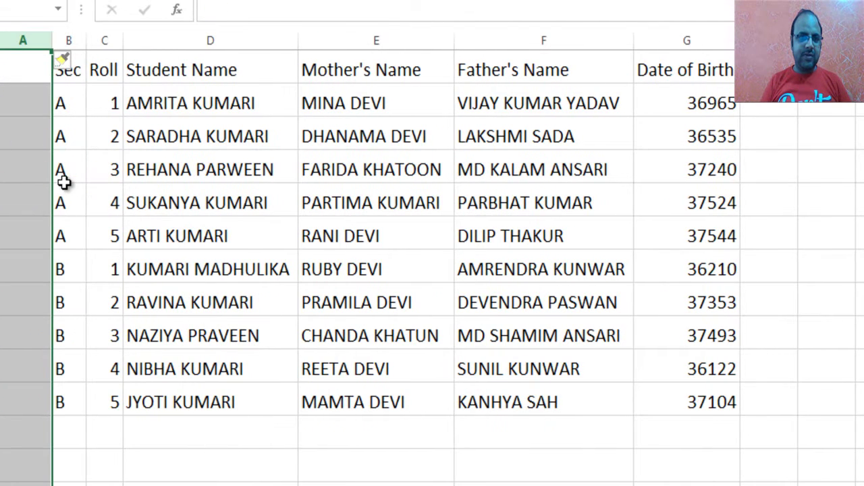
drag(27, 106, 28, 101)
click(28, 101)
key(Up)
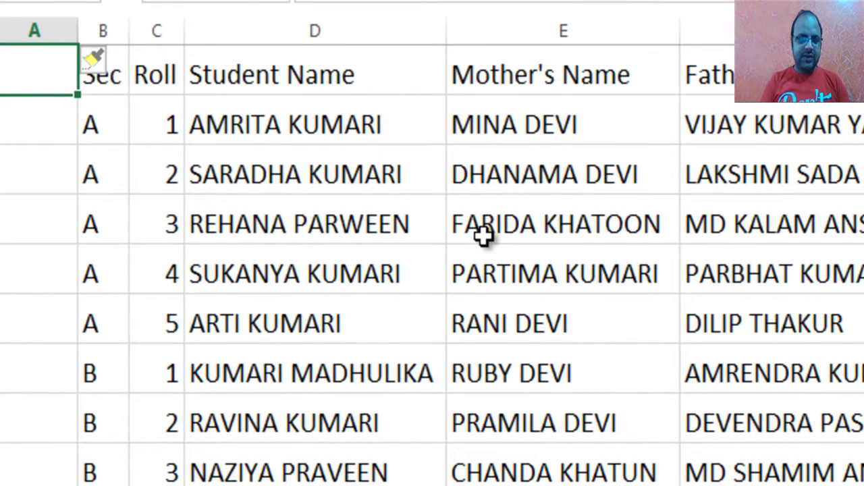
key(Down)
key(Right)
key(shift+Right)
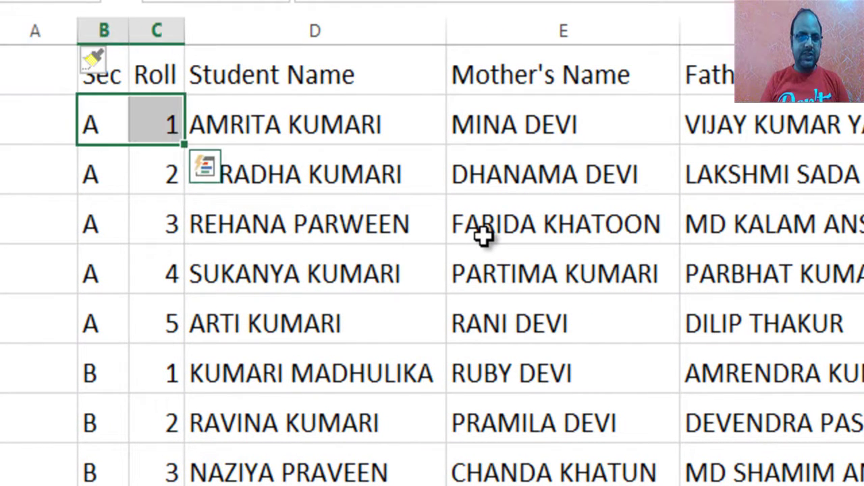
key(Left)
key(Right)
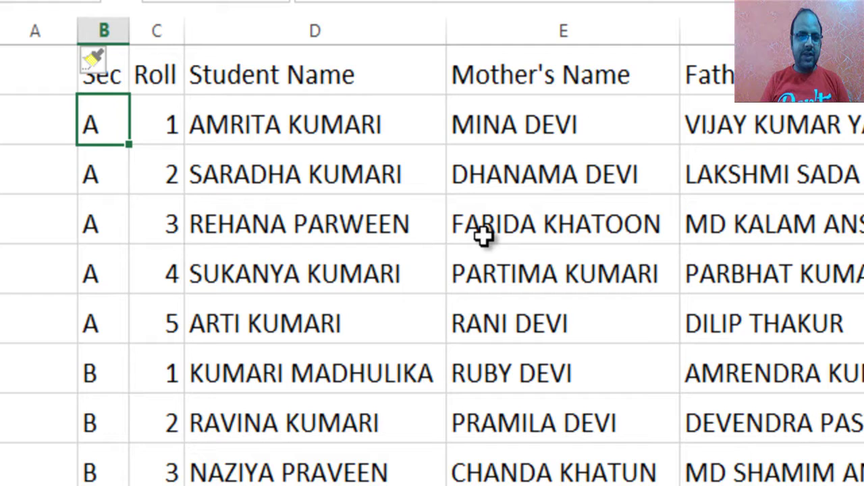
key(shift+Right)
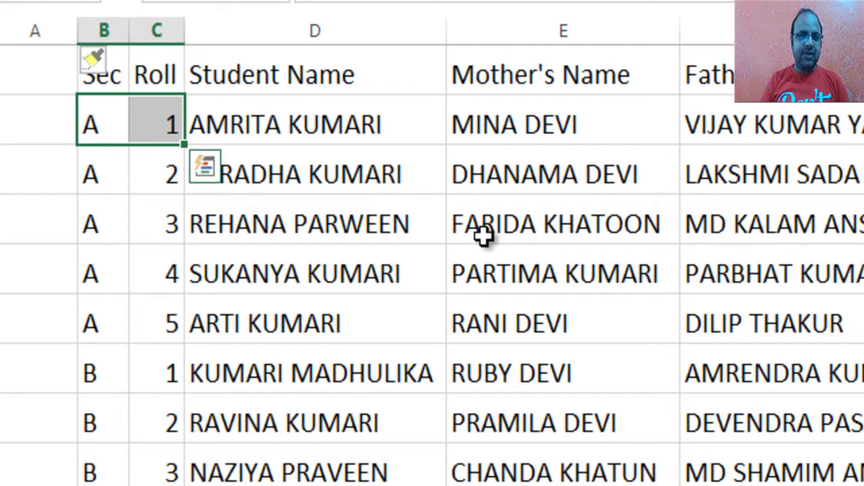
- Enter =CONCATENATE(B2,C2) in A2 to join the first student's section and roll number
key(Left)
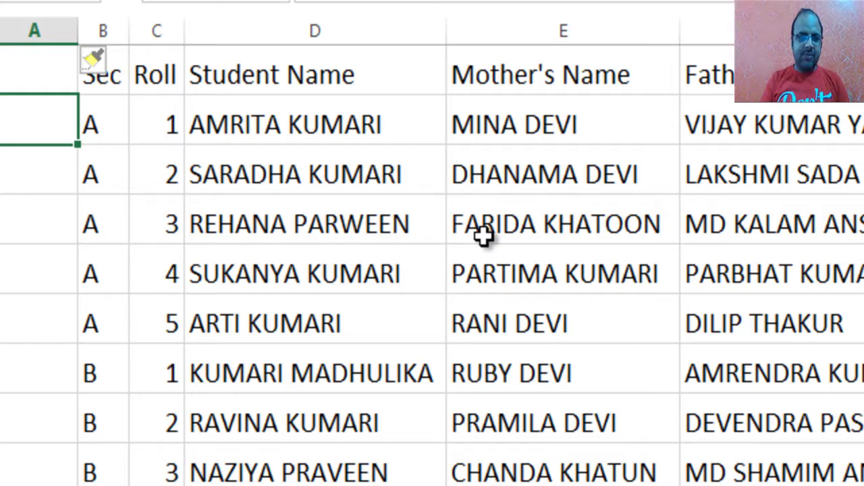
text(=CONCATENATE()
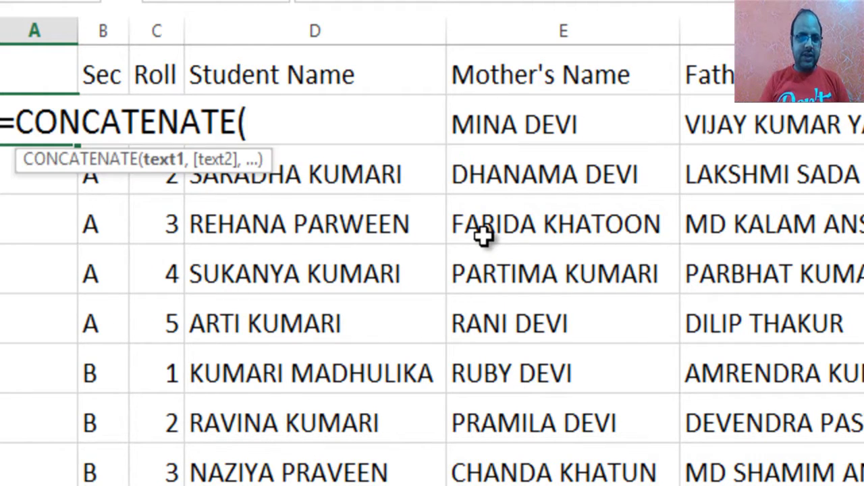
key(Right)
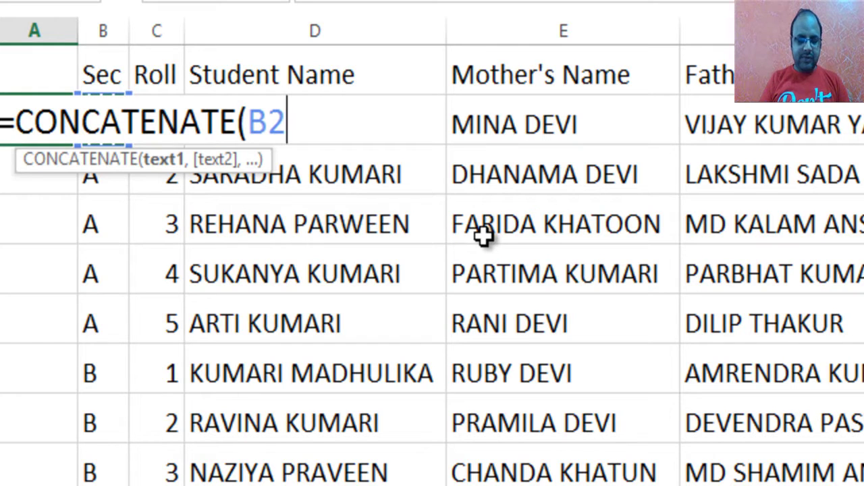
text(,)
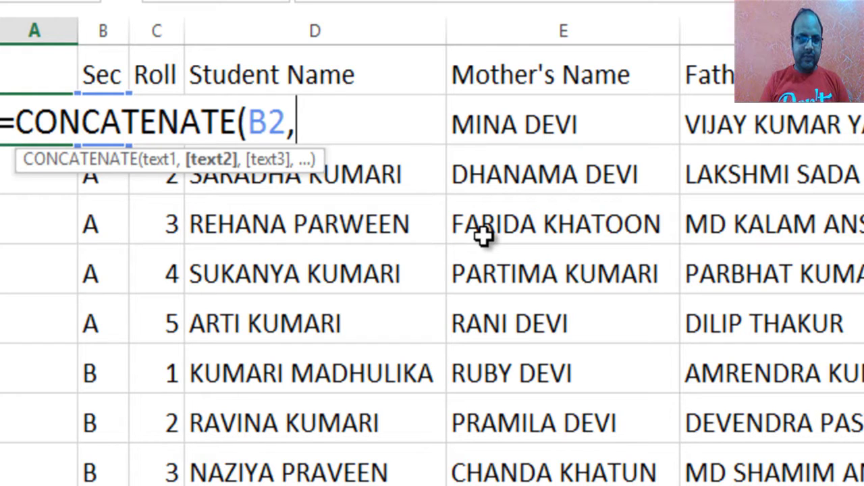
text(C2)
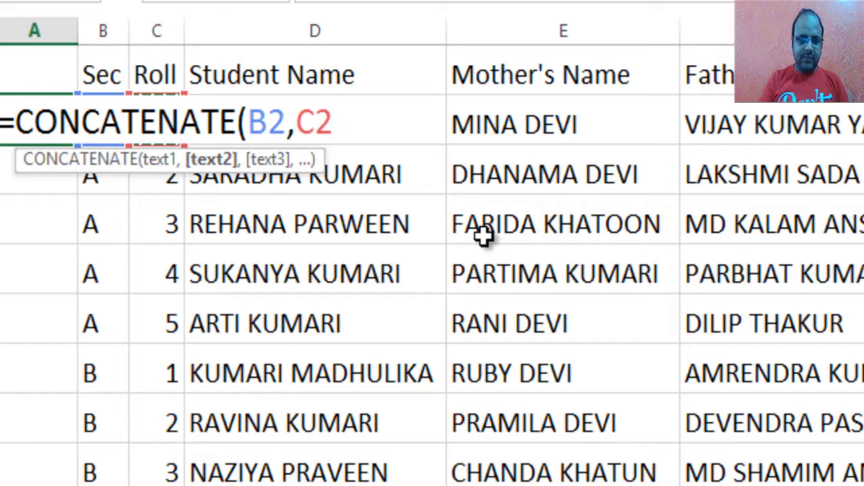
text())
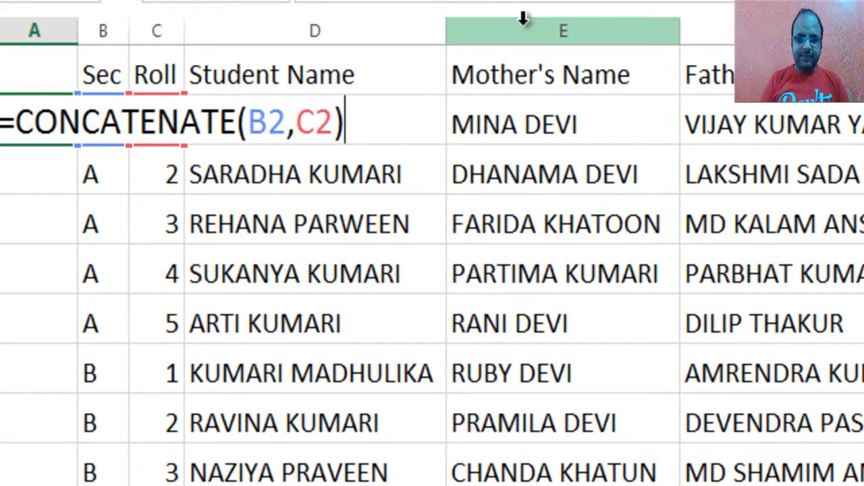
key(Return)
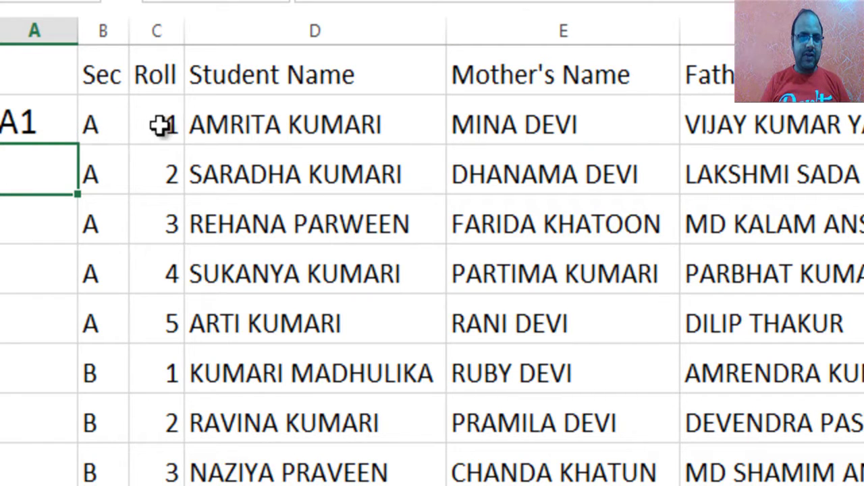
- Fill the CONCATENATE formula from A2 down to the last student row, A11
click(38, 125)
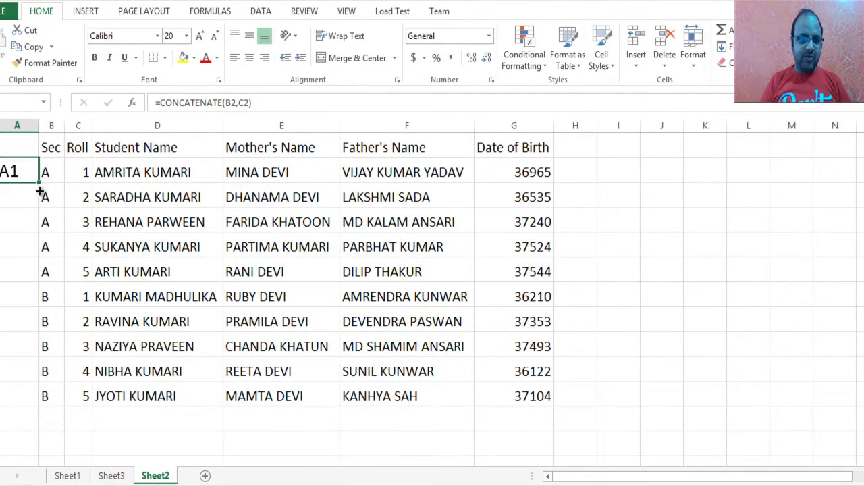
drag(40, 192, 43, 401)
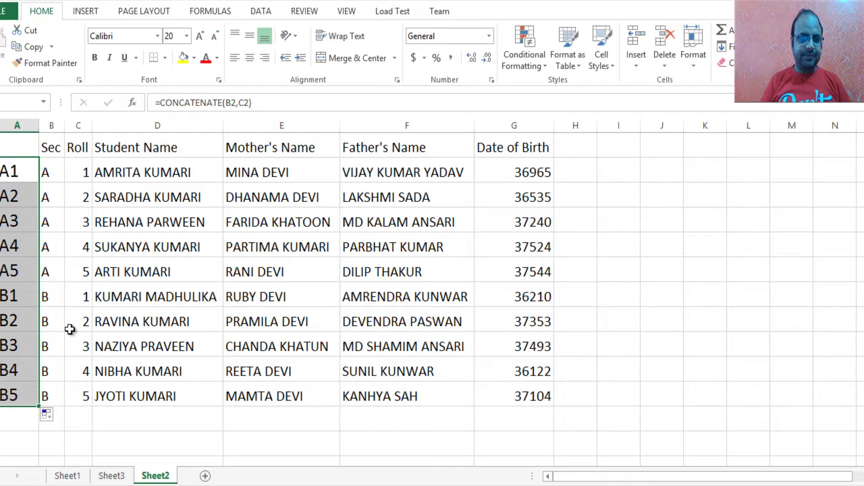
click(98, 322)
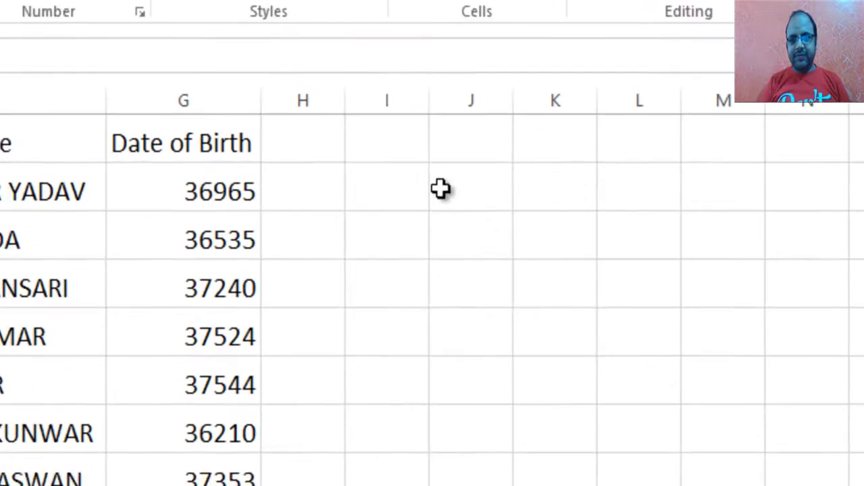
- Enter the label "Find student" in cell I1, beside the student list
click(623, 146)
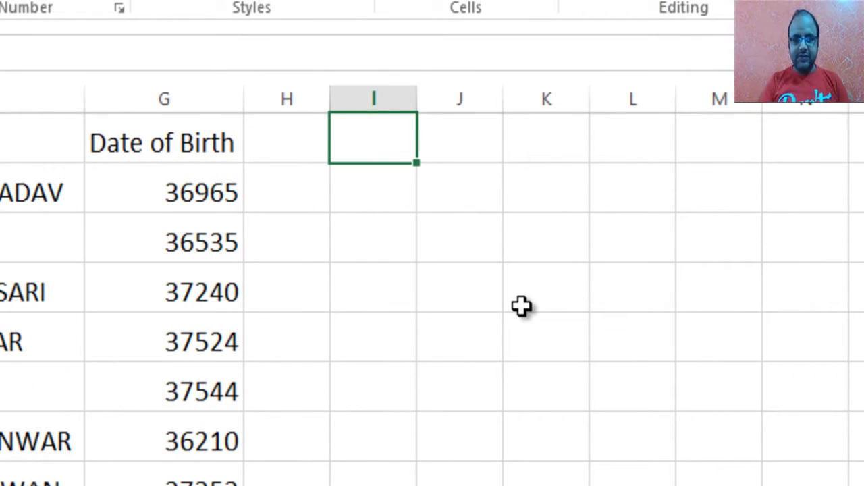
text(r)
key(BackSpace)
text(Find a)
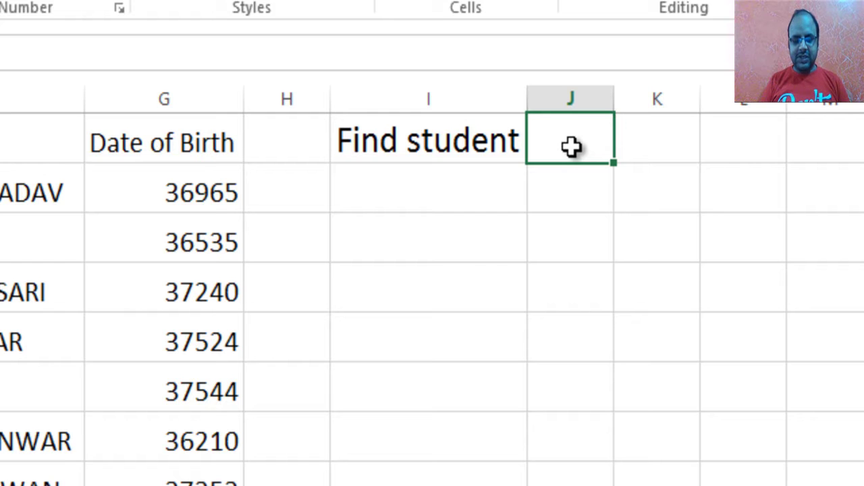
text(A!)
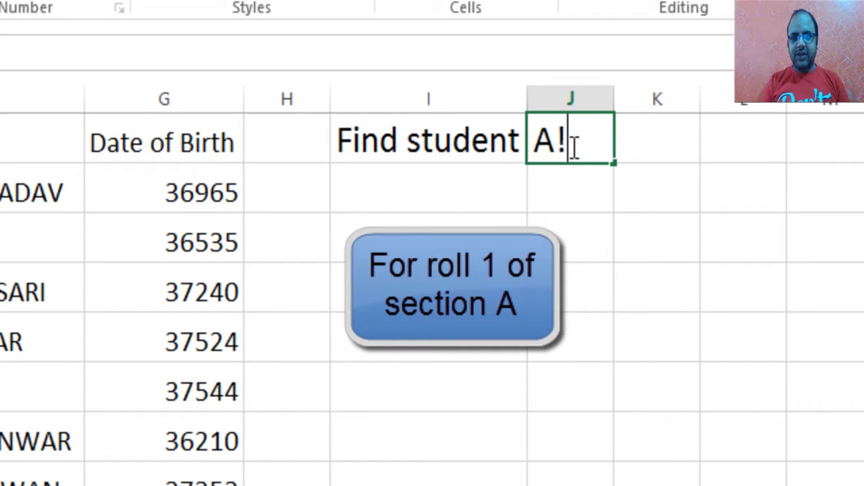
key(BackSpace)
text(1)
key(BackSpace)
key(BackSpace)
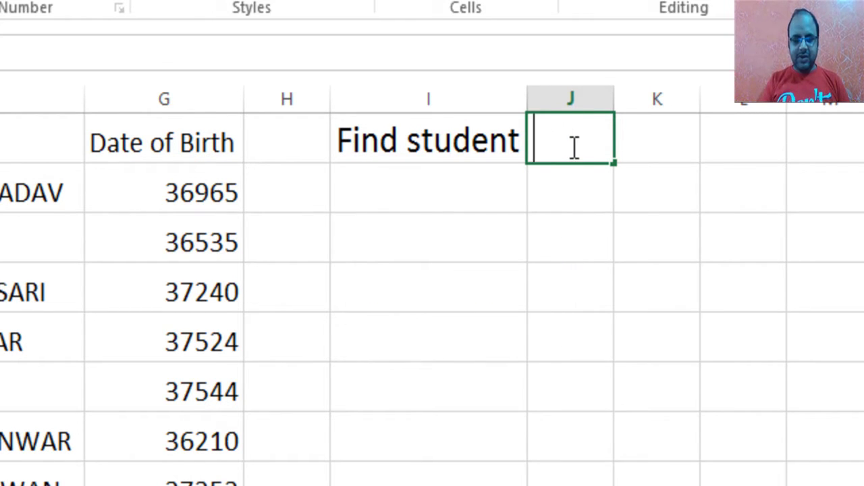
text(B)
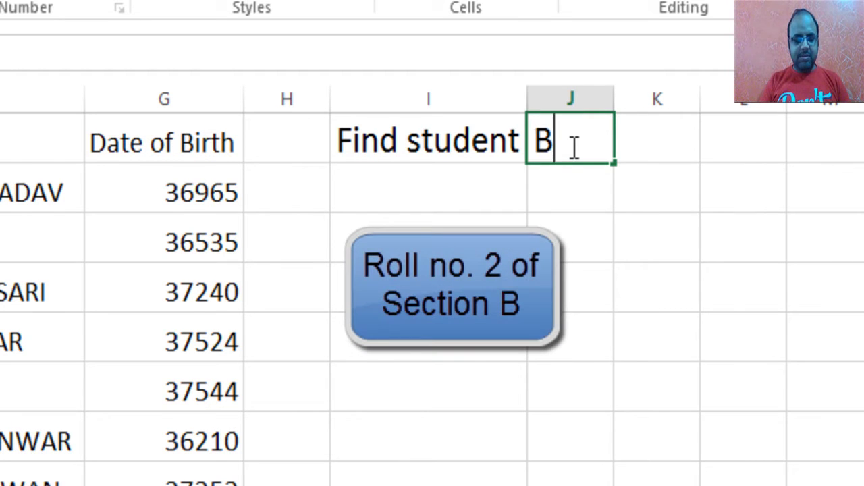
text(2)
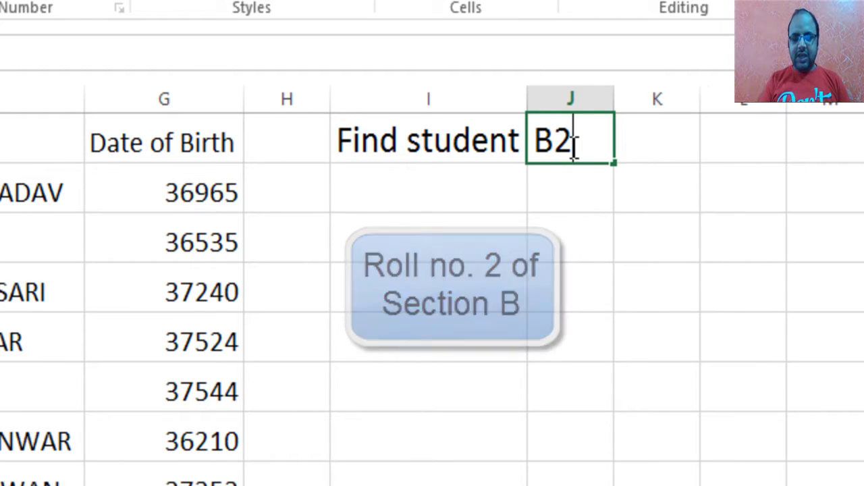
key(BackSpace)
key(BackSpace)
key(Return)
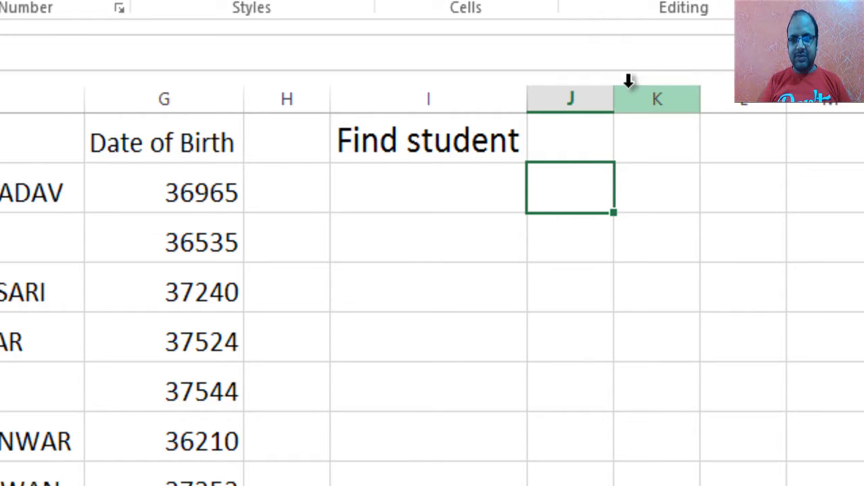
- Widen column J to about three times its width and enter the label "Name" in I2
drag(614, 90, 791, 110)
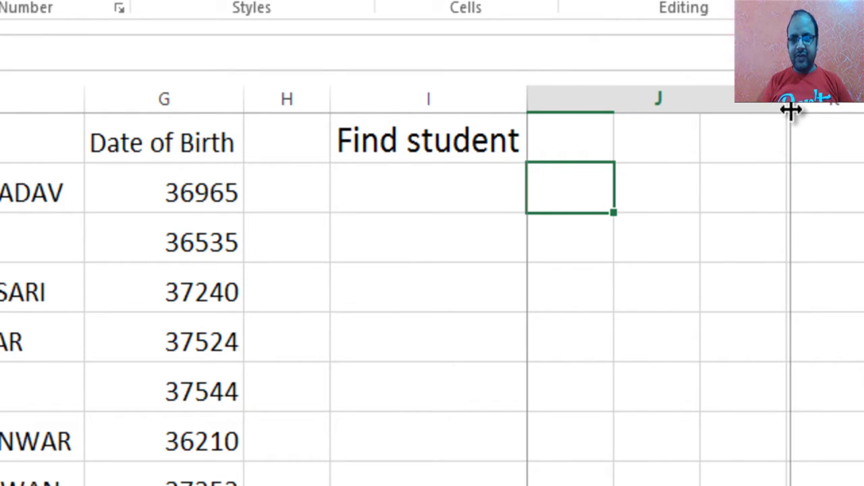
click(417, 210)
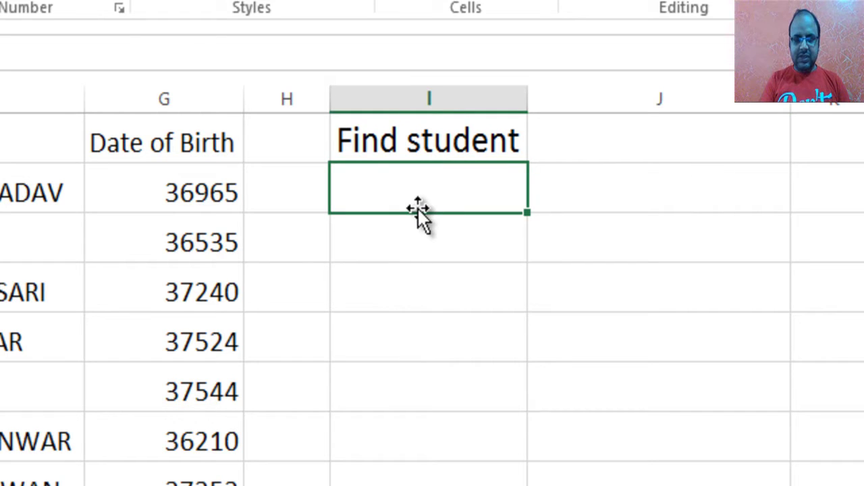
text(Name)
key(Return)
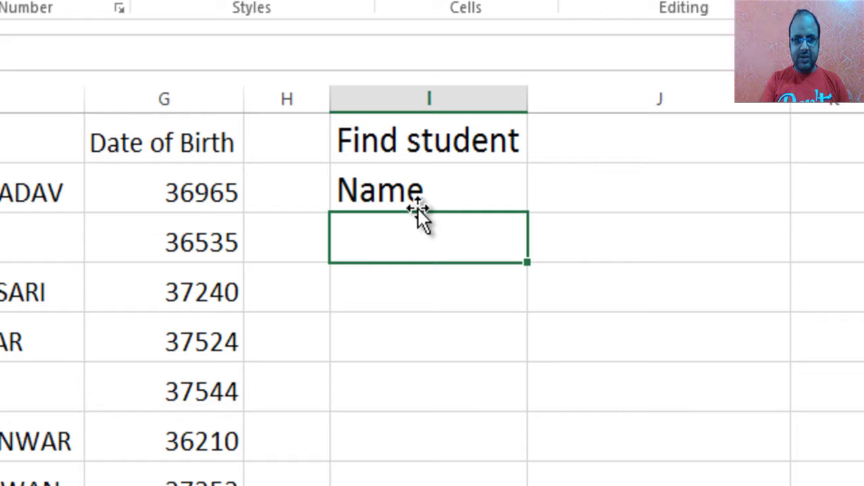
- Enter the labels "Mother's Name", "Father's Name" and "Date of Birth" in cells I3, I4 and I5 of the form
text(Mother)
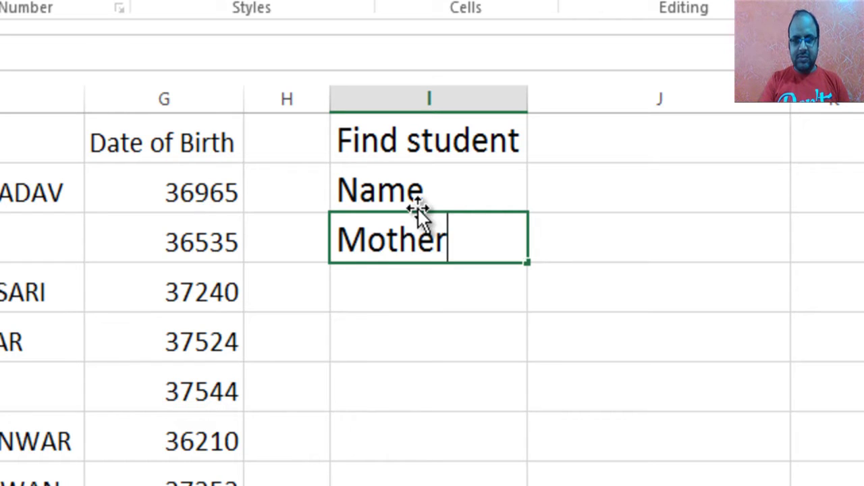
text('s Name)
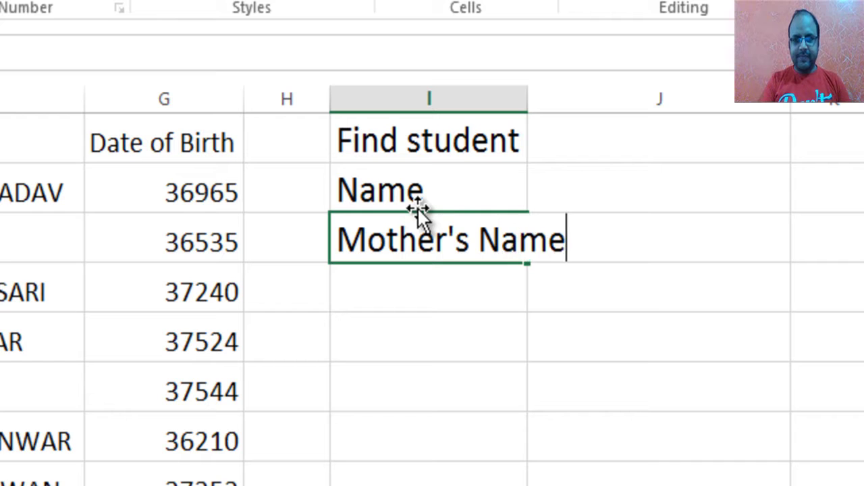
key(Return)
text(Father/s)
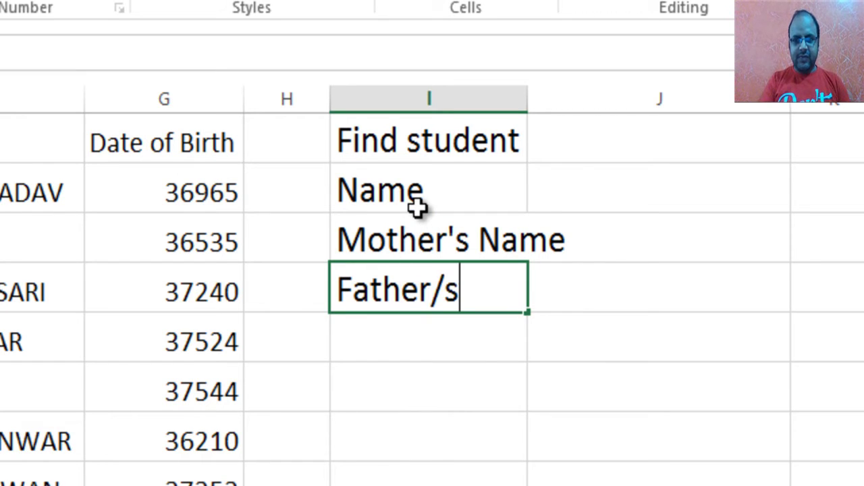
key(BackSpace)
key(BackSpace)
text('s Name)
key(Return)
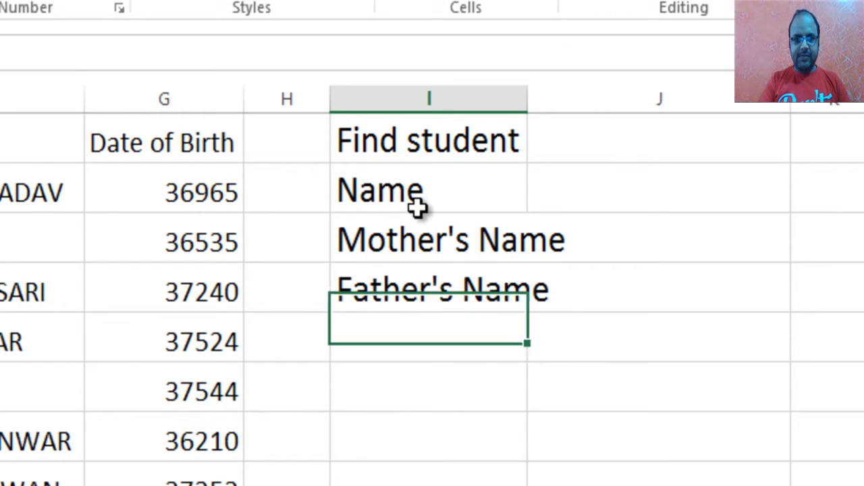
text(Date of )
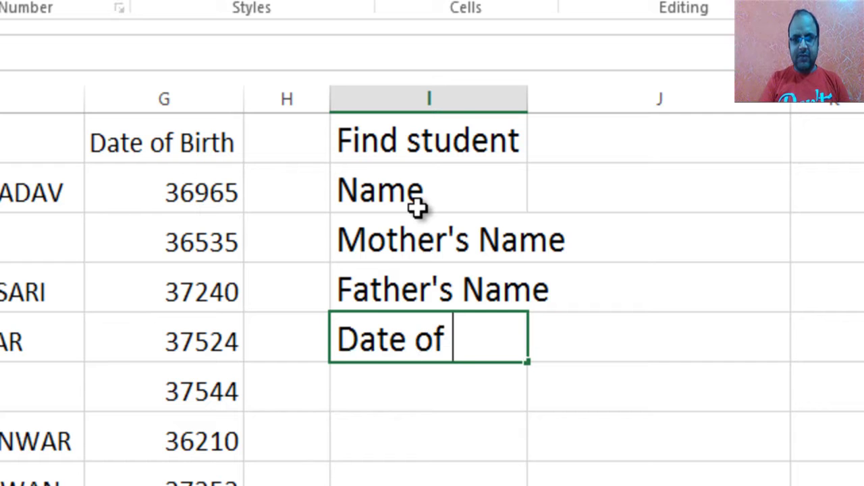
text(Birth)
key(Return)
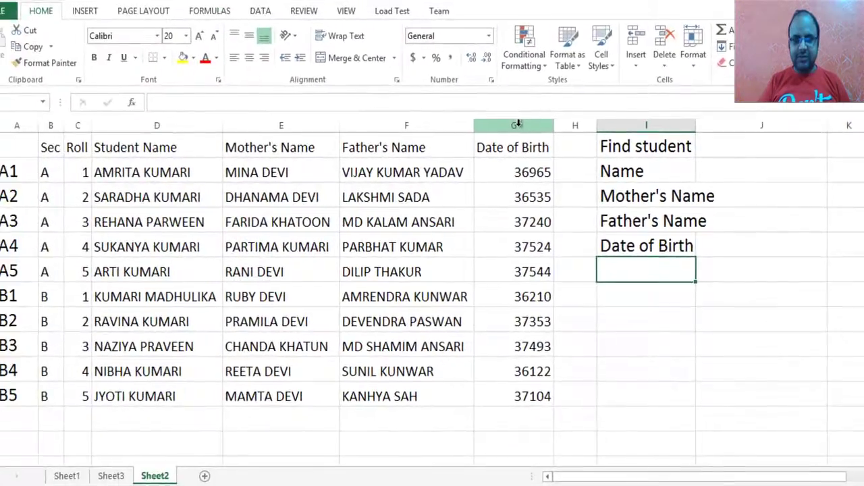
- Format the Date of Birth column G with the date type *14/03/2012 and autofit column I to its labels
right_click(173, 95)
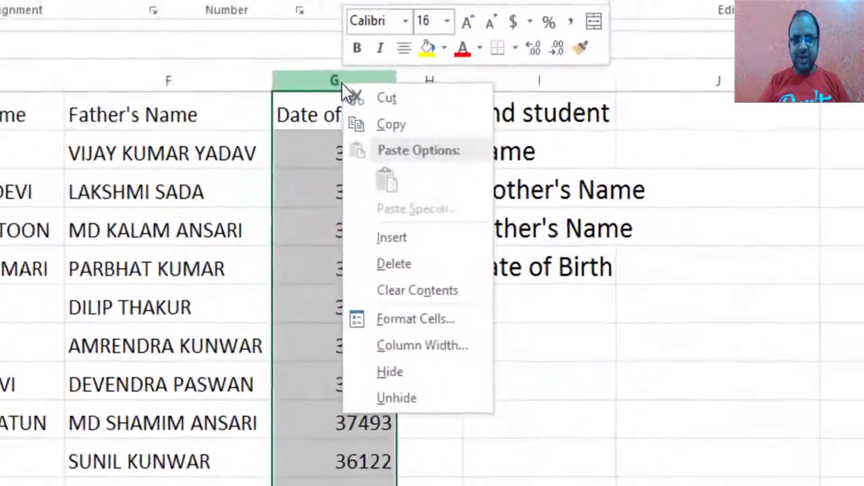
click(411, 320)
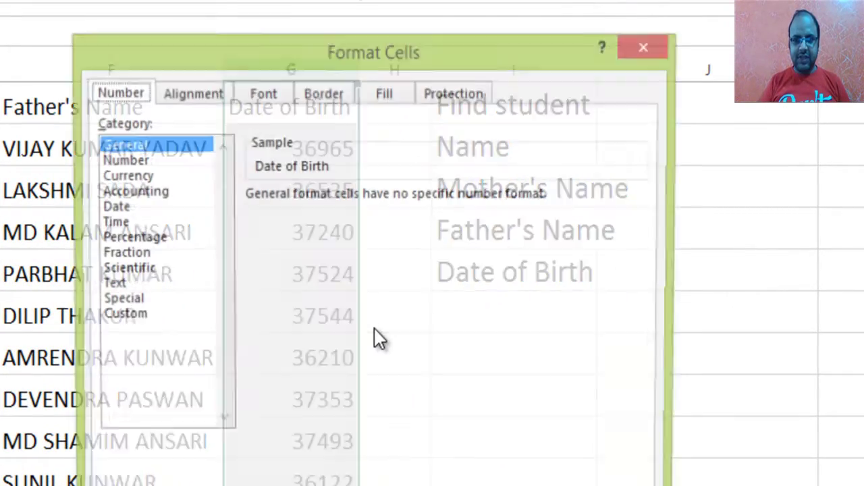
click(125, 206)
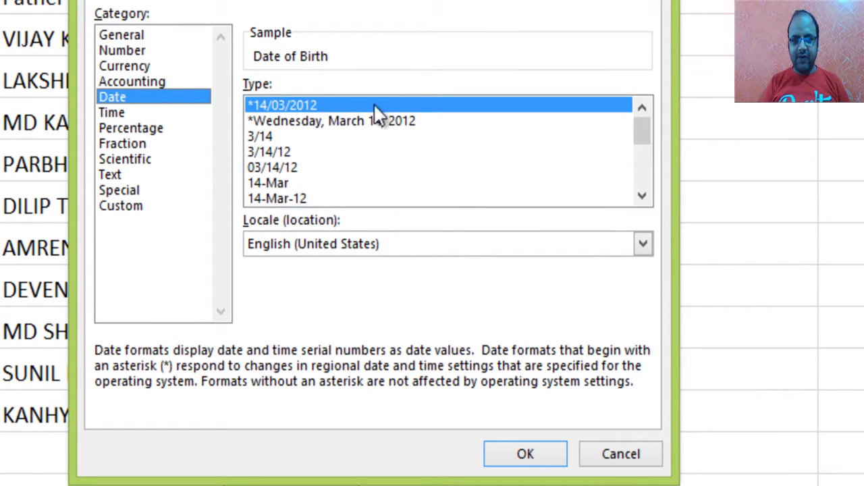
click(526, 456)
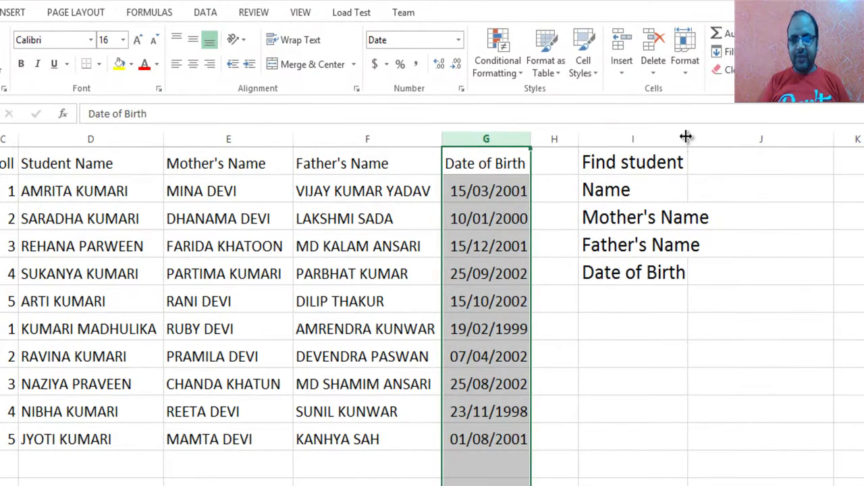
double_click(686, 137)
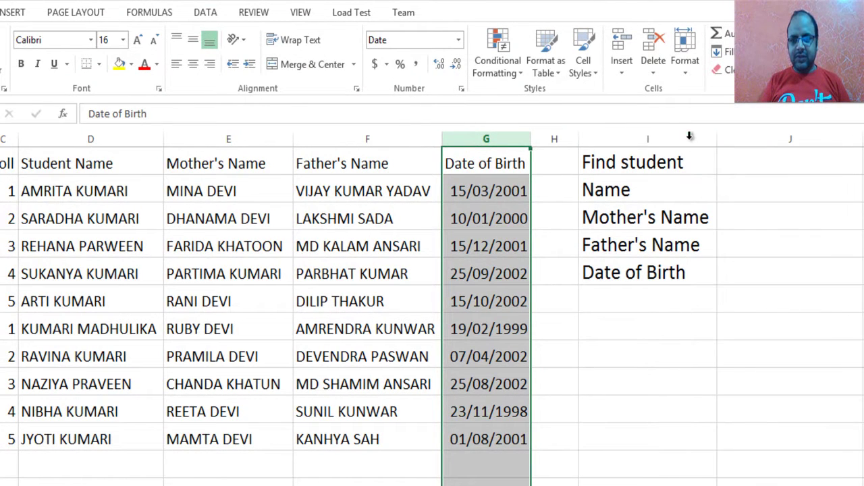
drag(628, 192, 636, 272)
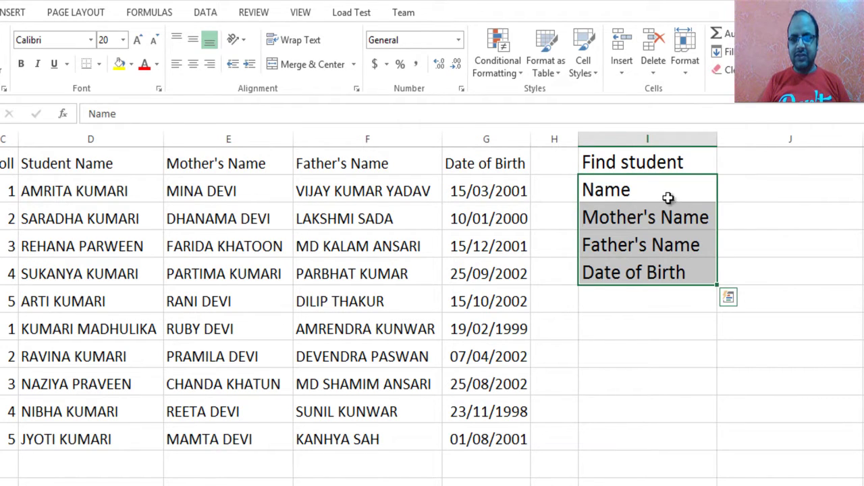
click(761, 194)
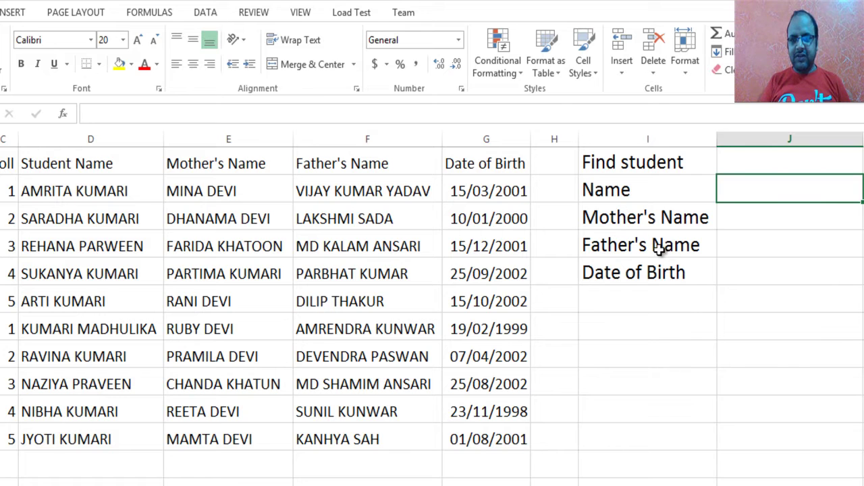
click(746, 161)
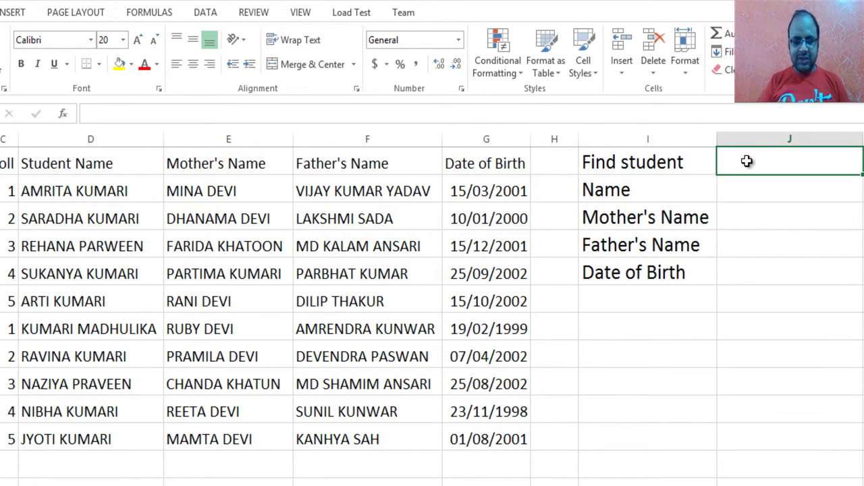
text(A)
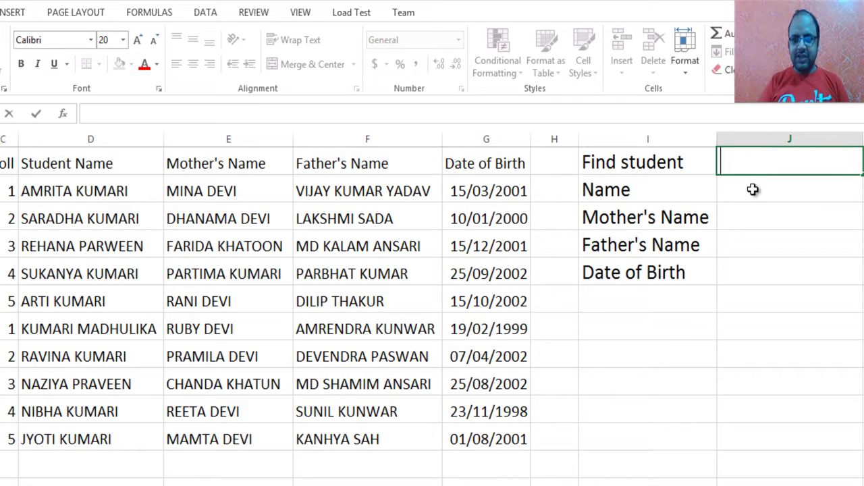
- Enter =VLOOKUP(J1,A1:G11,4,FALSE) in J2 to look up the student name for the key in J1
click(753, 189)
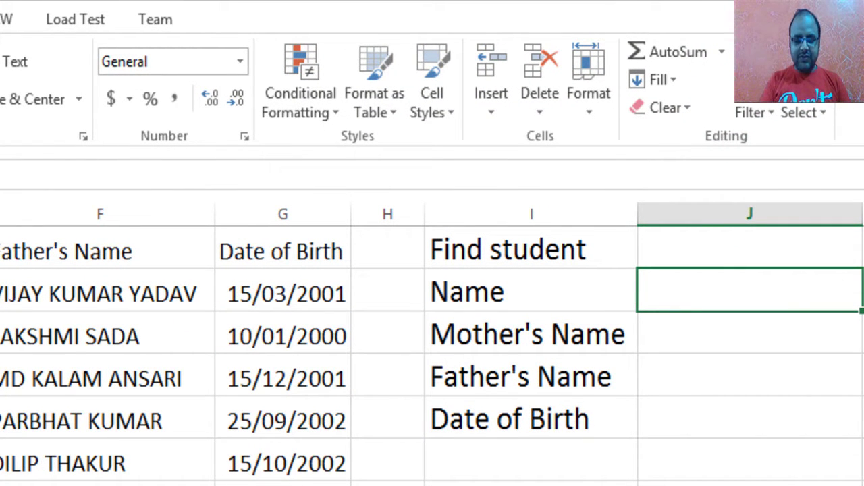
text(=)
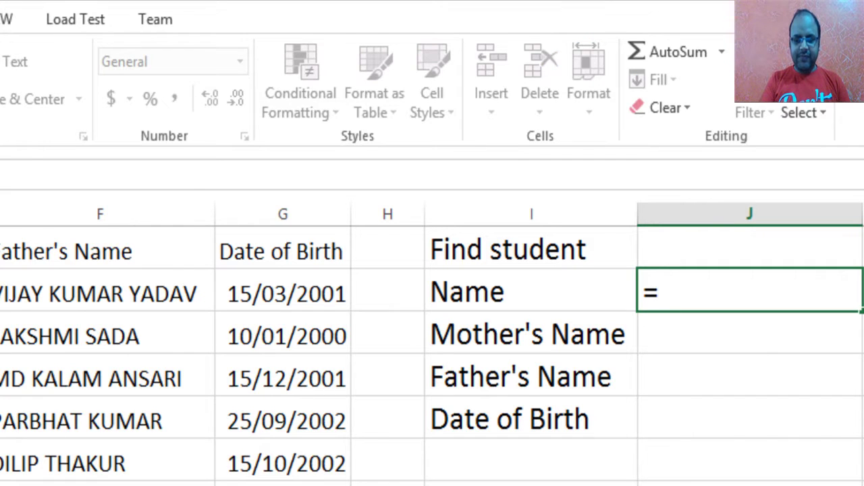
text(vlook)
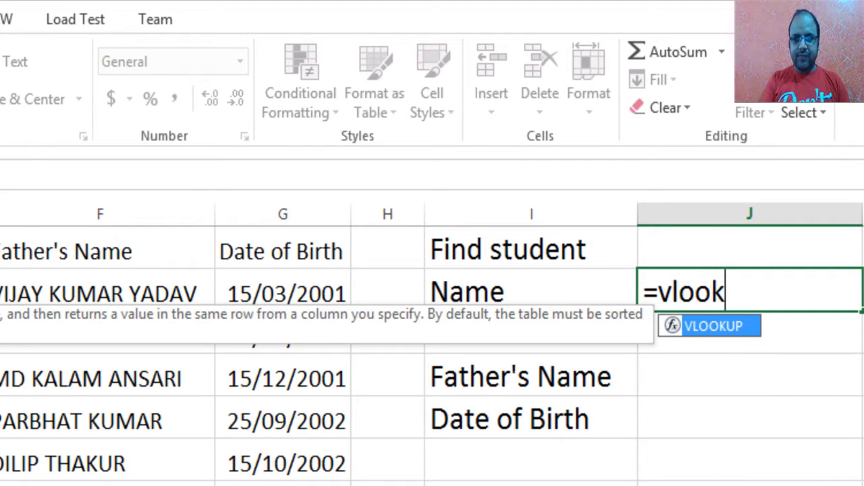
text(up()
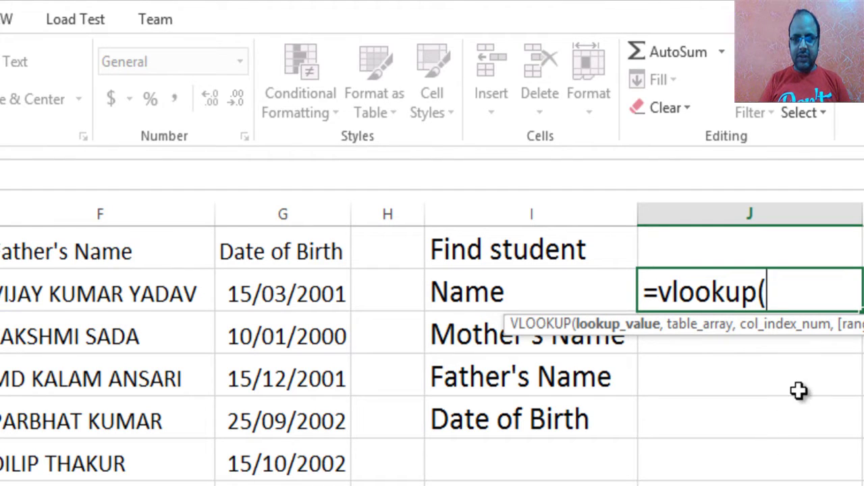
click(677, 249)
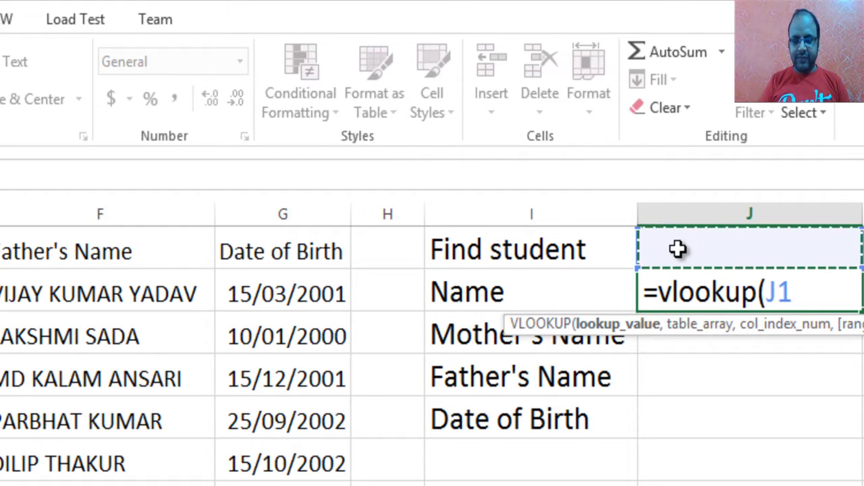
text(,)
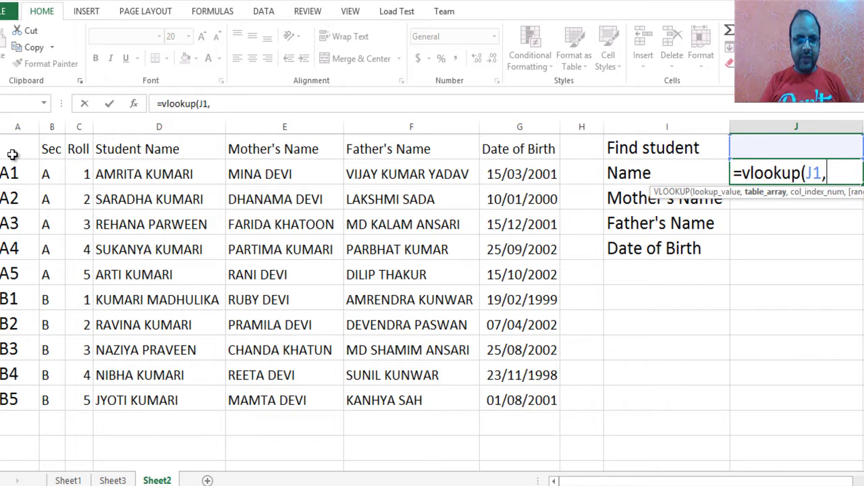
drag(12, 152, 508, 397)
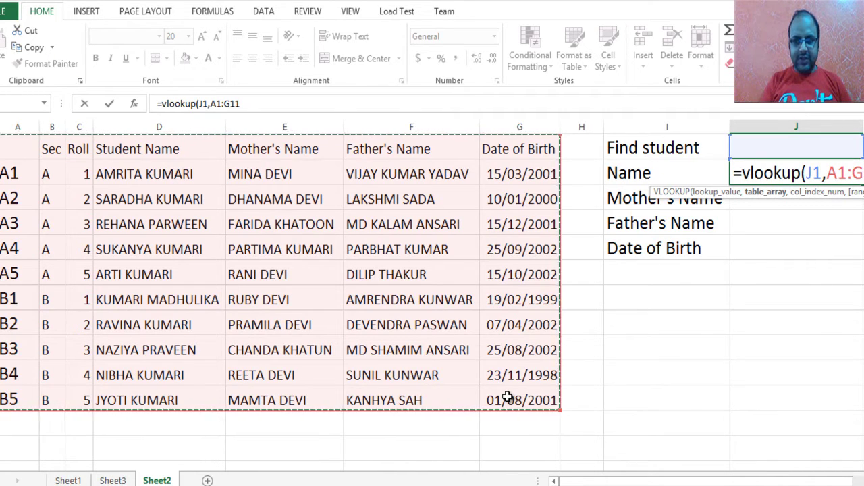
text(,)
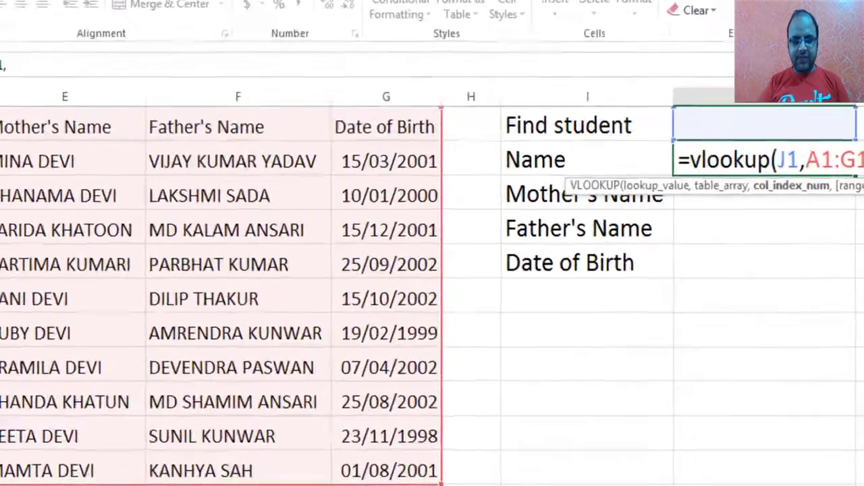
text(4)
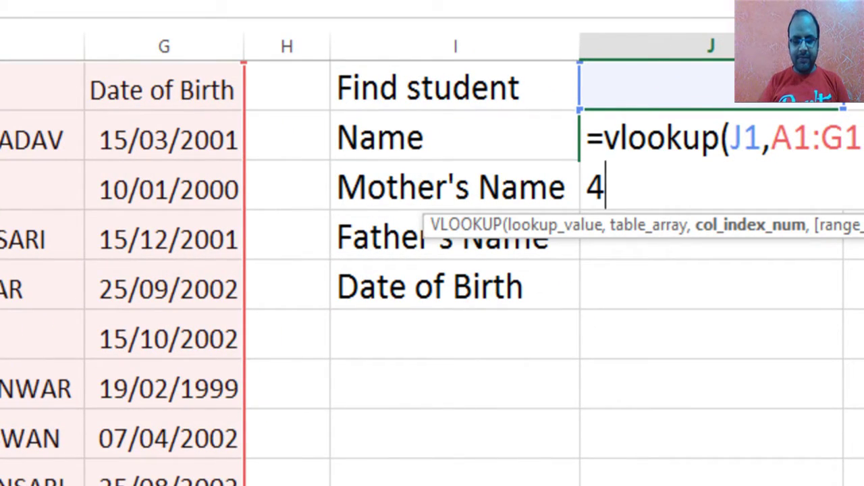
text(,)
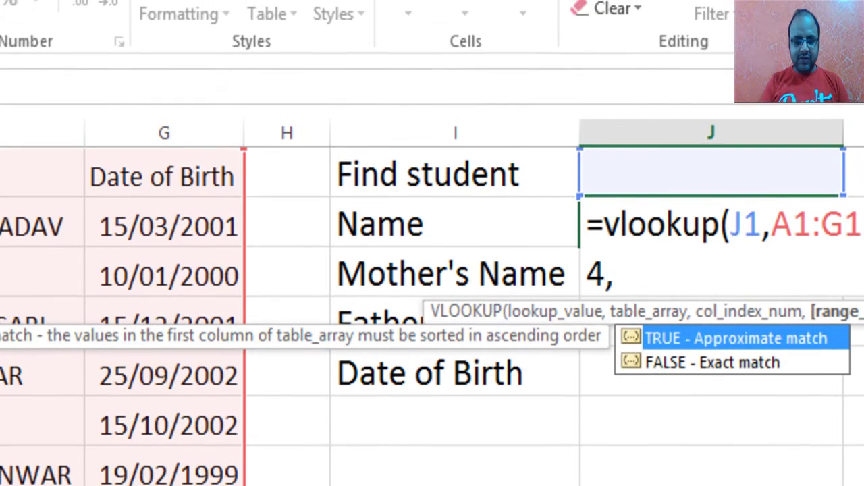
text(false)
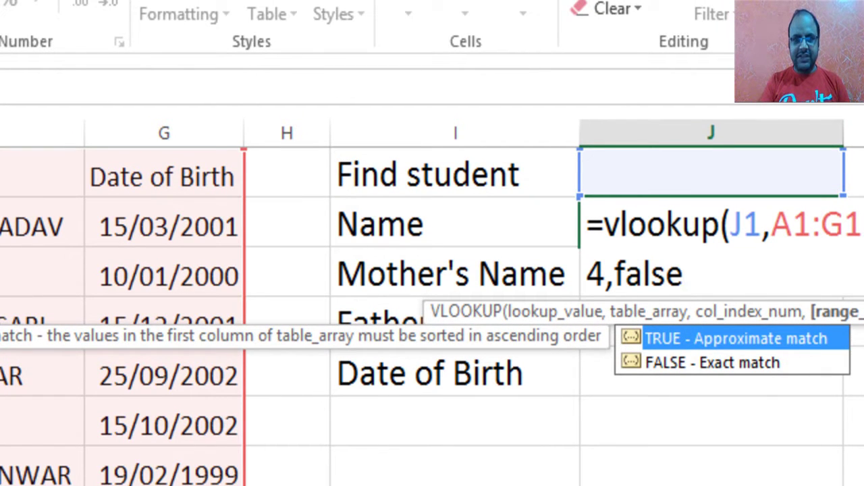
text())
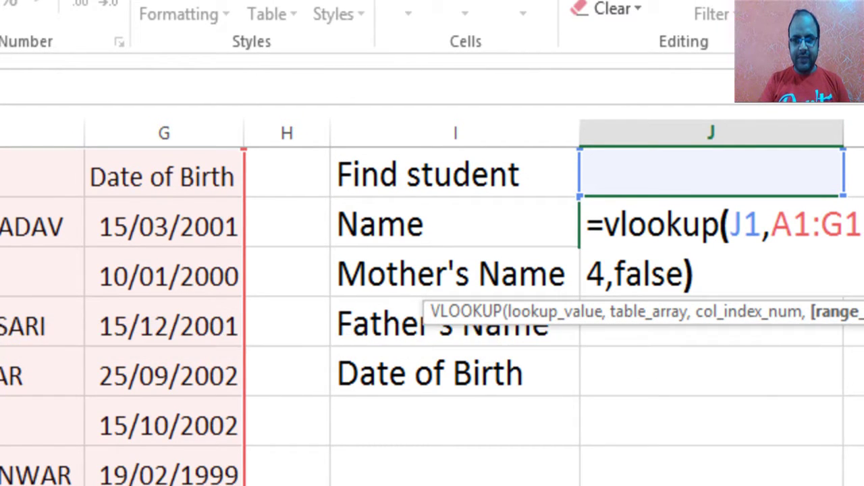
key(Return)
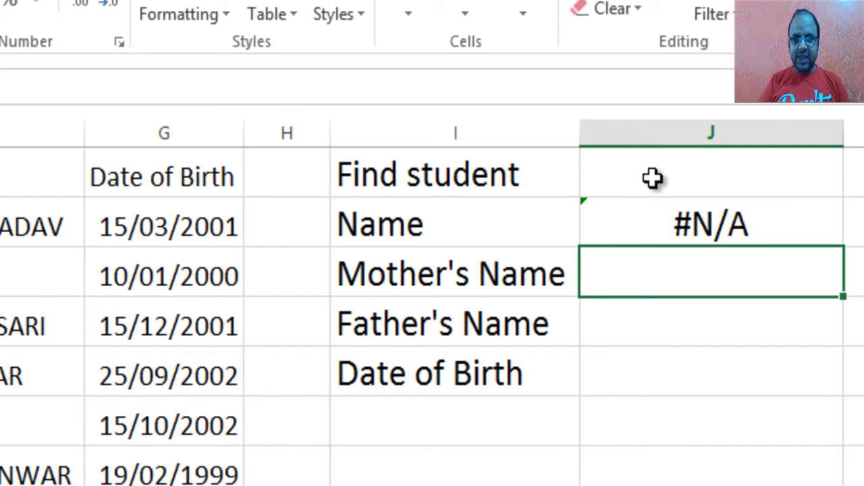
- Enter the key A2 in J1 and check the returned name against that student's section, roll number and name in the list
click(631, 177)
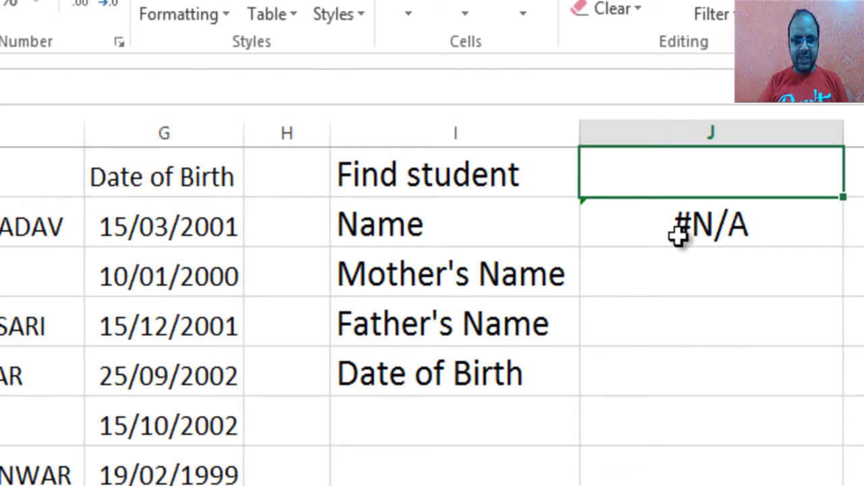
text(A2)
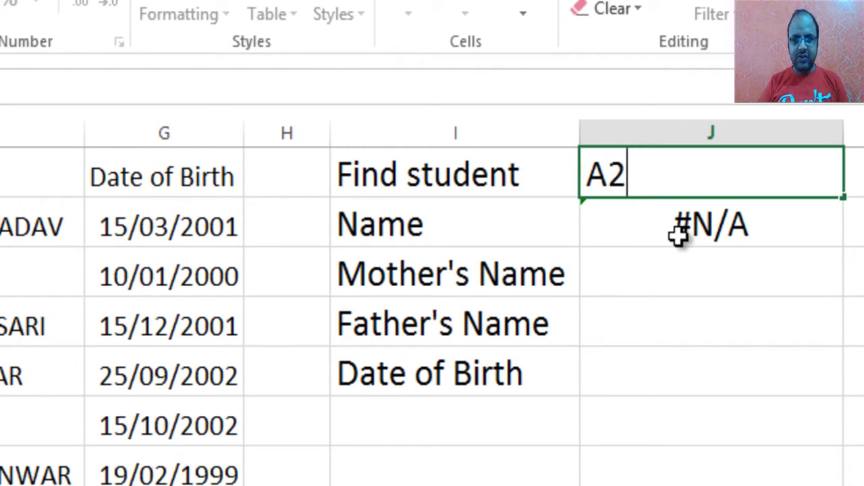
key(Return)
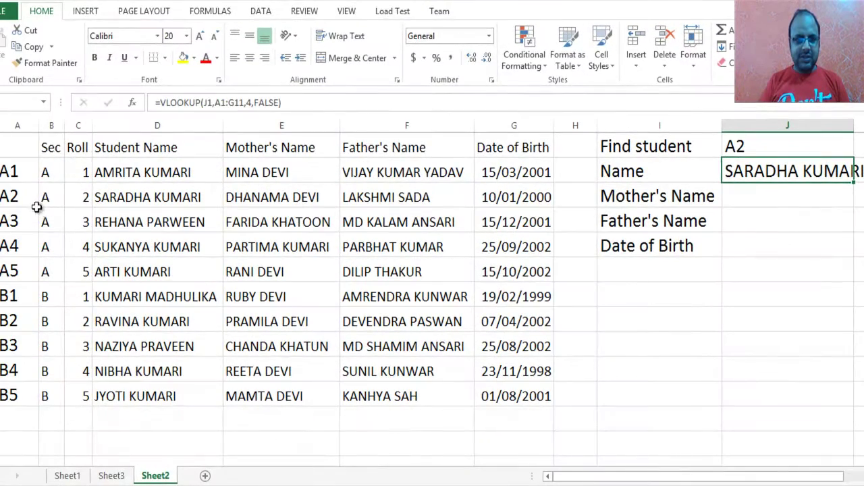
click(57, 197)
click(82, 198)
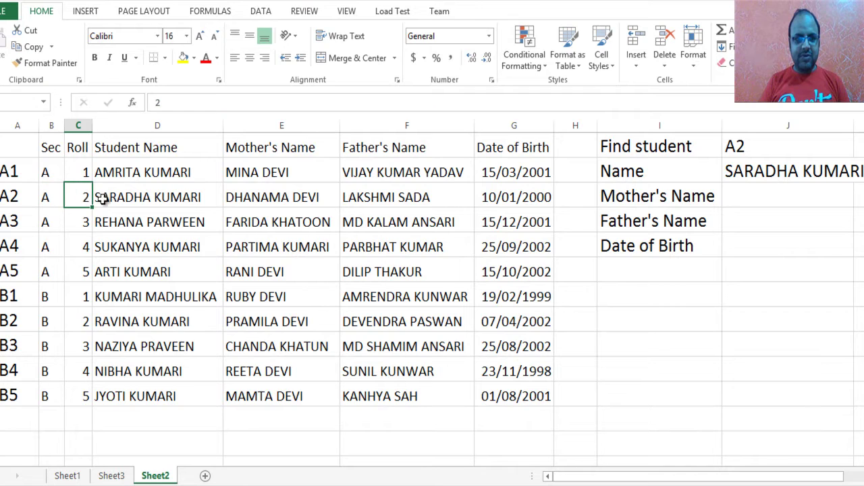
click(137, 198)
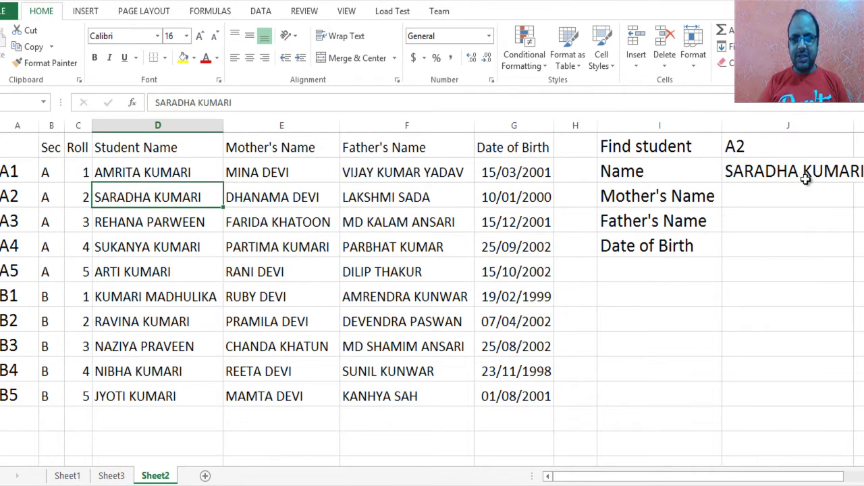
- Autofit column J to the looked-up name and select J2 to view its lookup formula
double_click(853, 124)
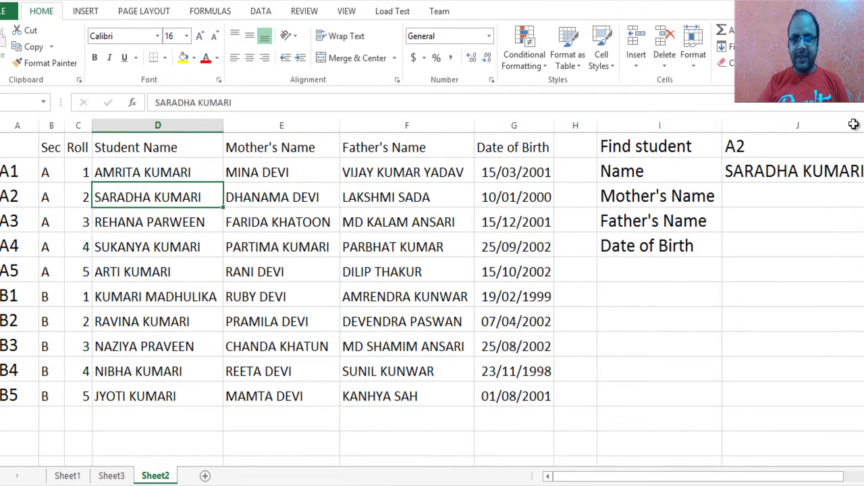
click(806, 171)
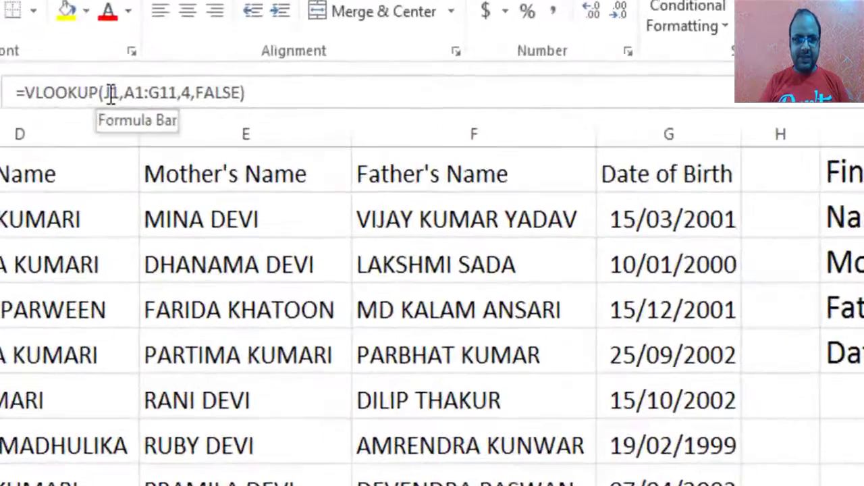
- Make the references in the J2 name lookup absolute, giving =VLOOKUP($J$1,$A$1:$G$11,4,FALSE)
click(110, 93)
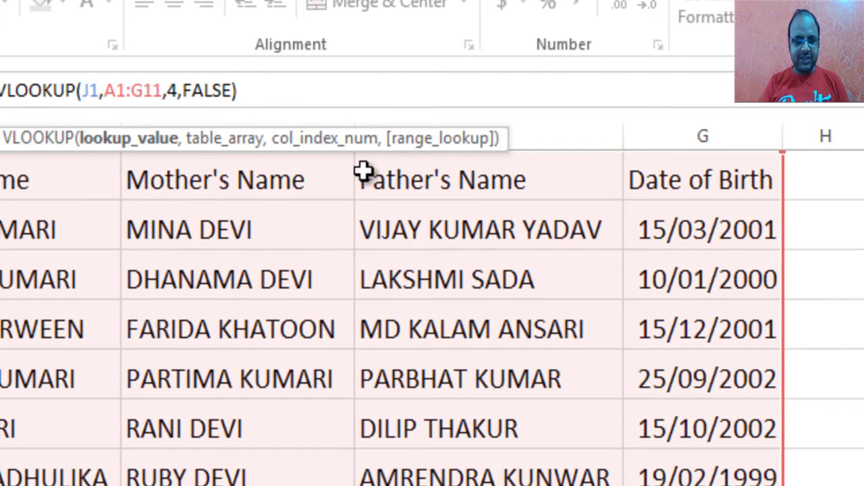
text($J)
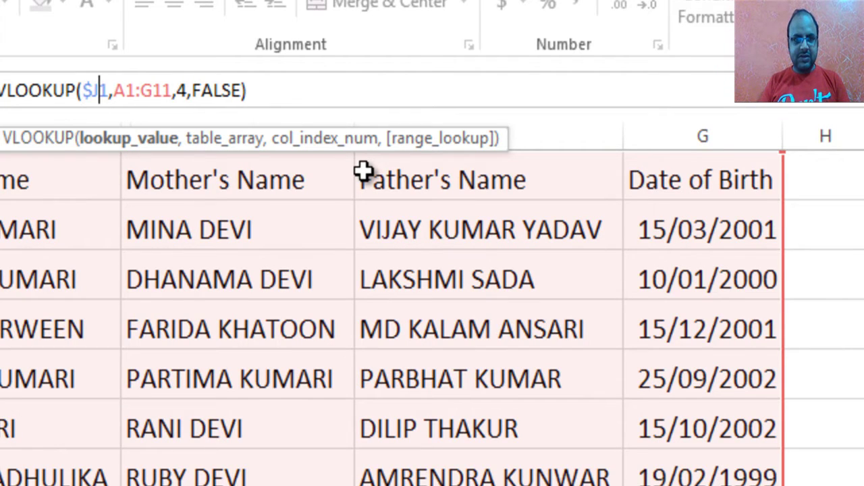
text($)
key(Right)
key(Right)
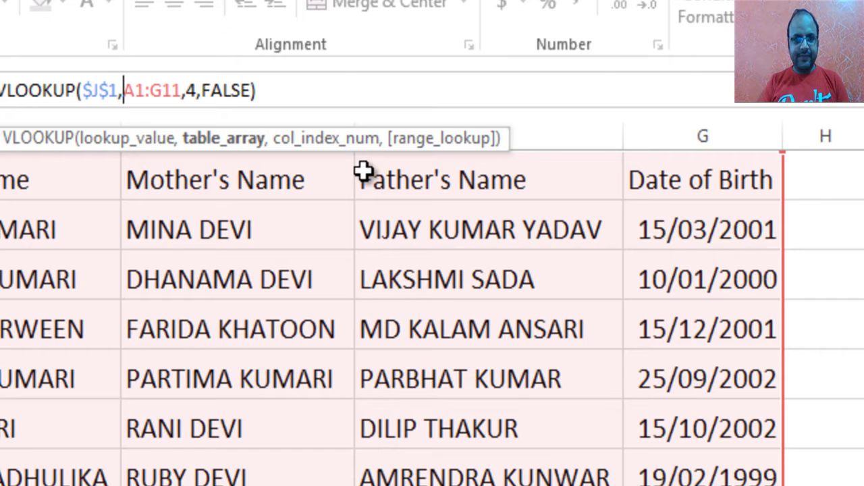
text($J)
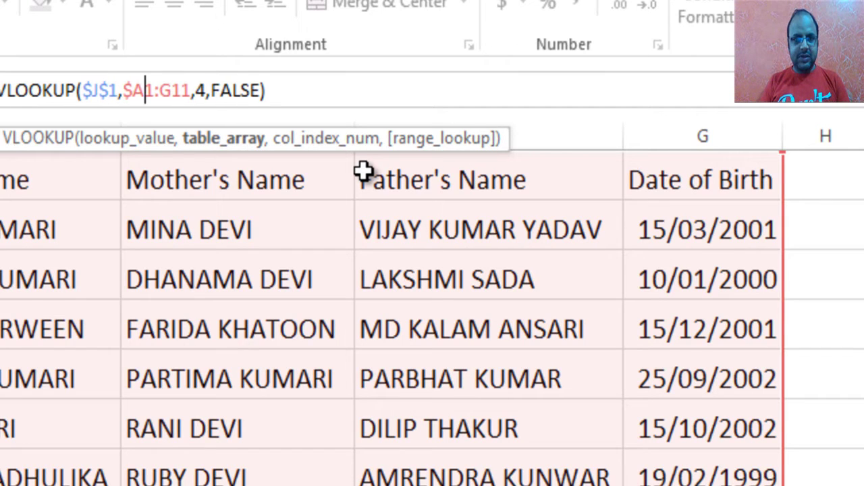
text($)
key(Right)
text($)
key(Right)
text($)
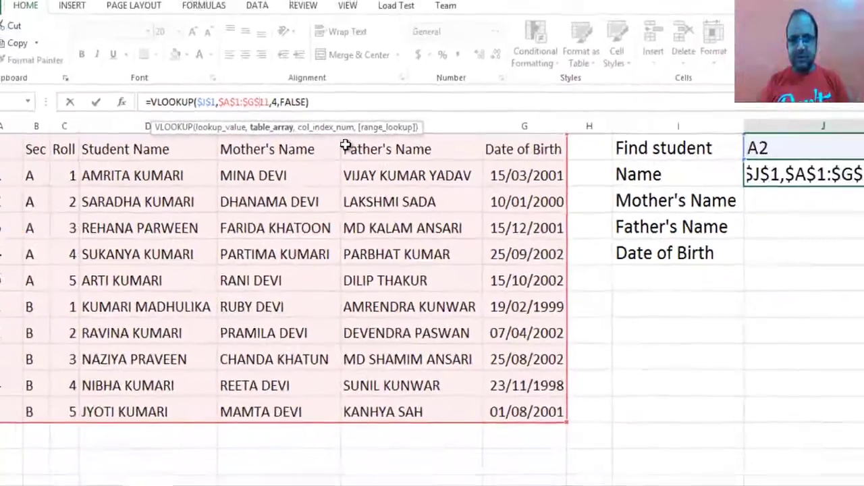
key(Return)
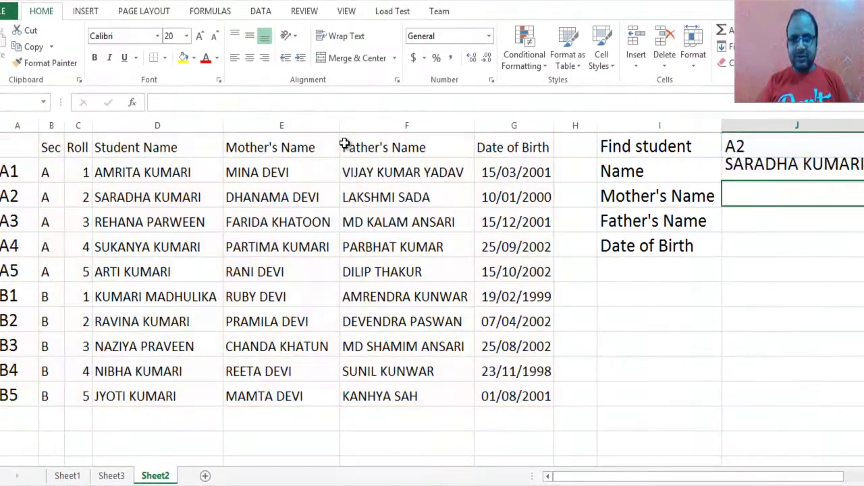
- Copy the J2 lookup formula down to J5 and set the column index to 5 in the Mother's Name formula in J3
click(756, 174)
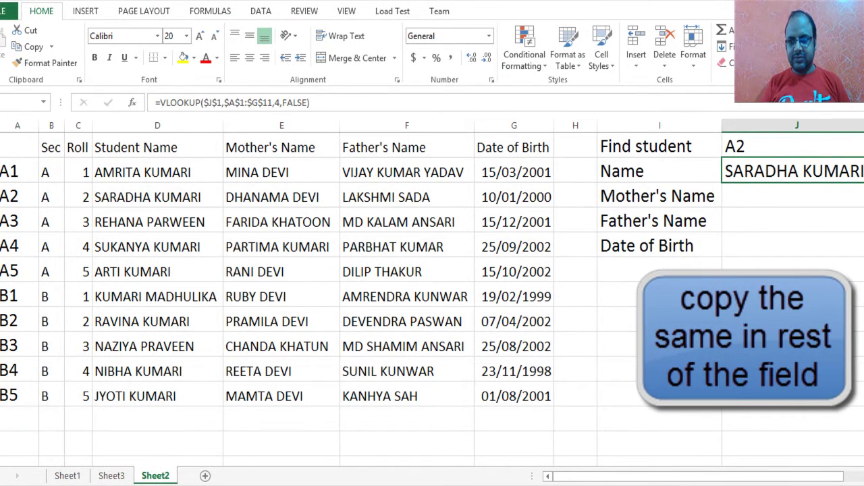
drag(862, 183, 862, 248)
click(805, 195)
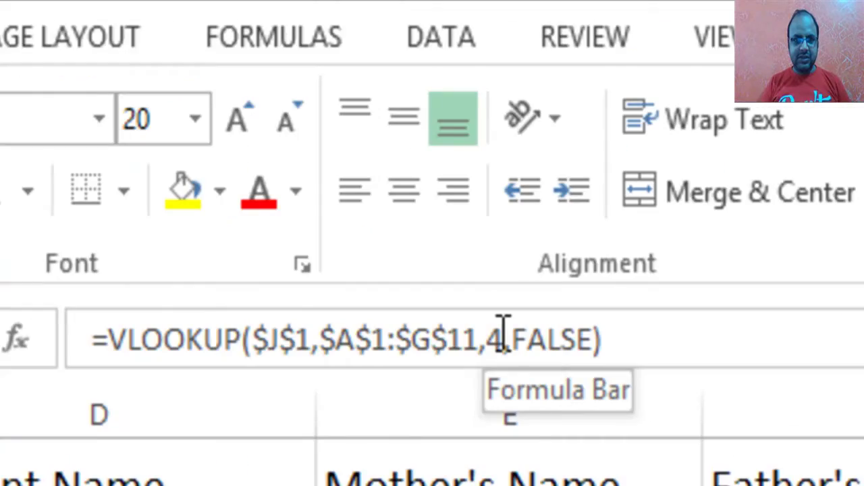
click(280, 99)
double_click(495, 338)
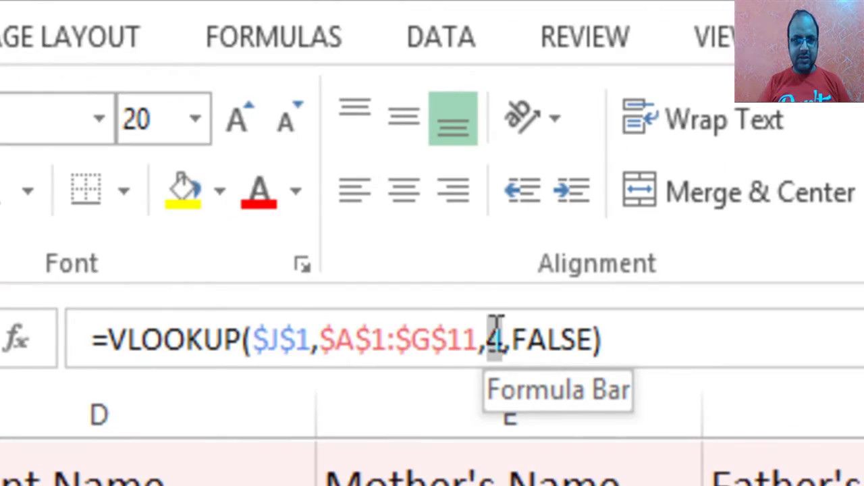
text(3)
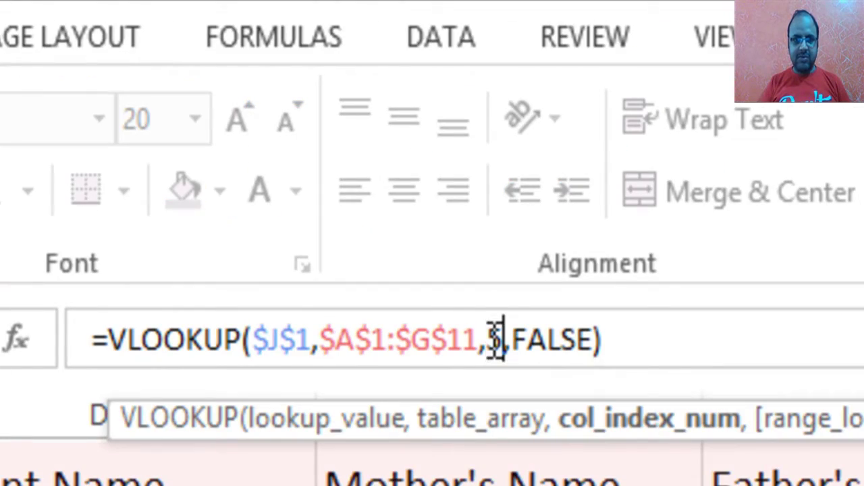
key(Return)
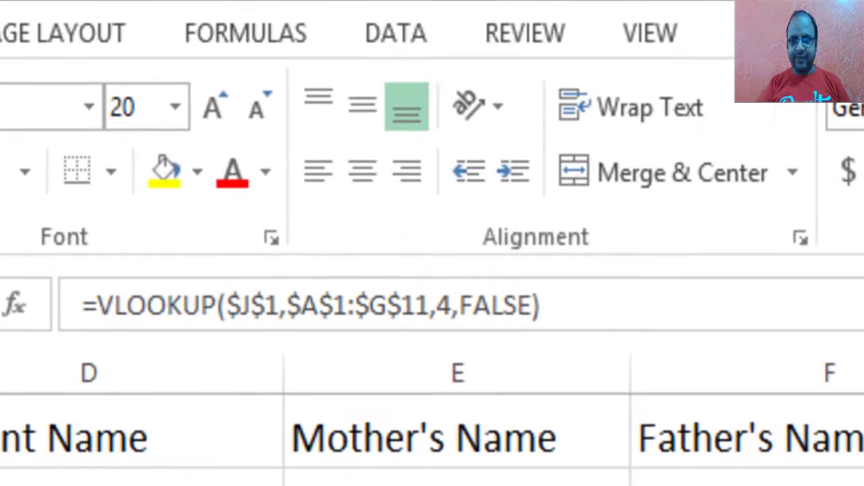
- Set the column index to 6 in the Father's Name lookup formula in J4
click(447, 311)
double_click(444, 311)
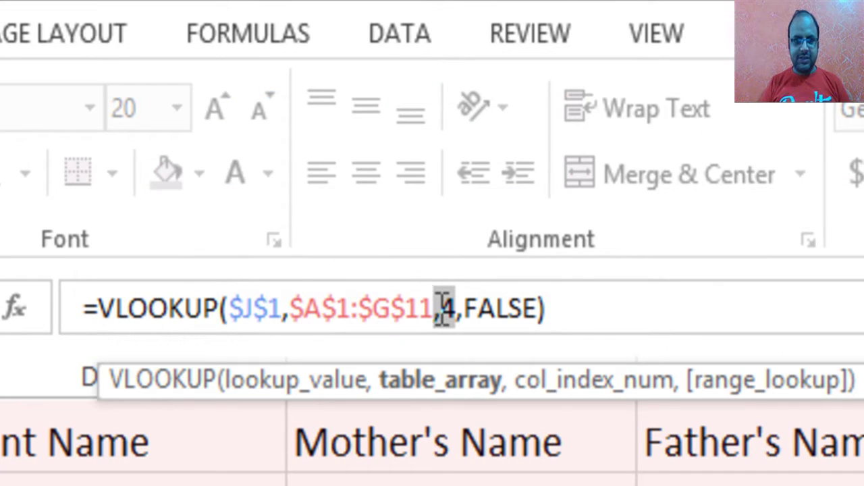
key(BackSpace)
text(6)
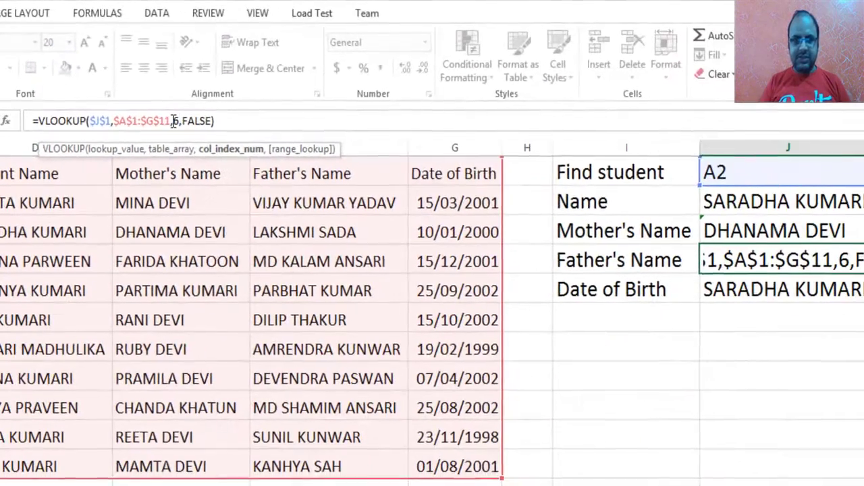
key(Return)
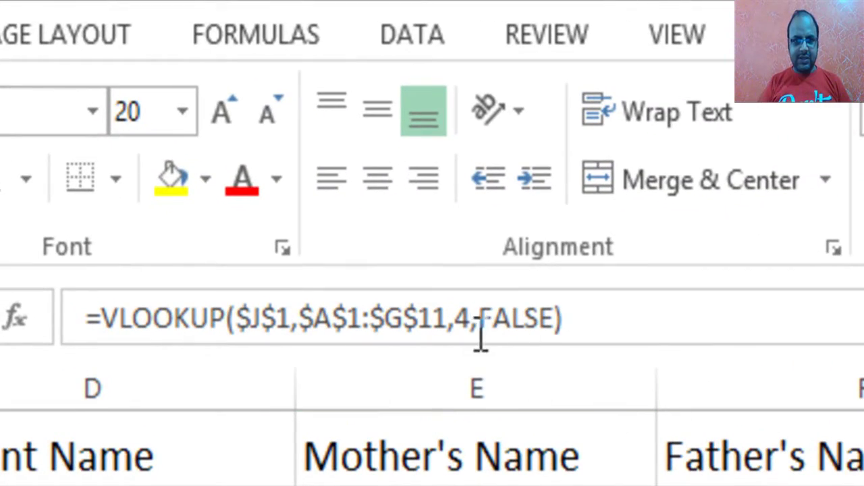
- Set the column index to 7 in the Date of Birth lookup formula in J5
click(468, 317)
double_click(465, 317)
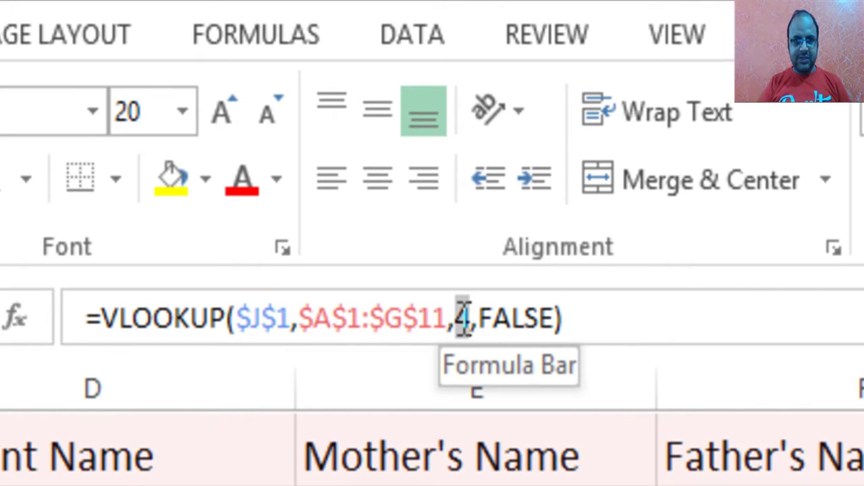
text(7)
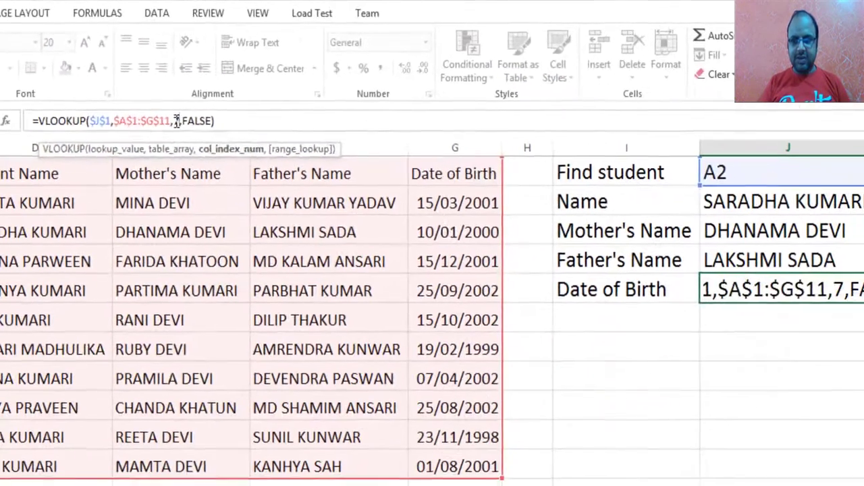
key(Return)
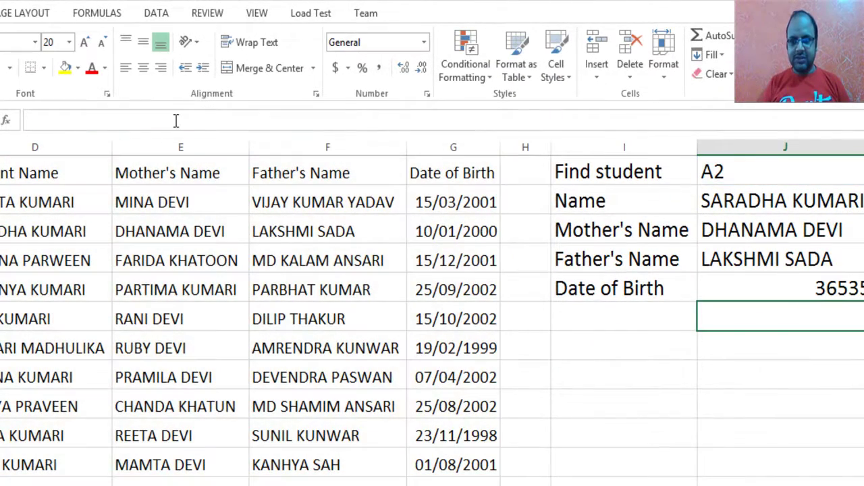
- Format the looked-up Date of Birth in J5 with the date type *14/03/2012
right_click(794, 291)
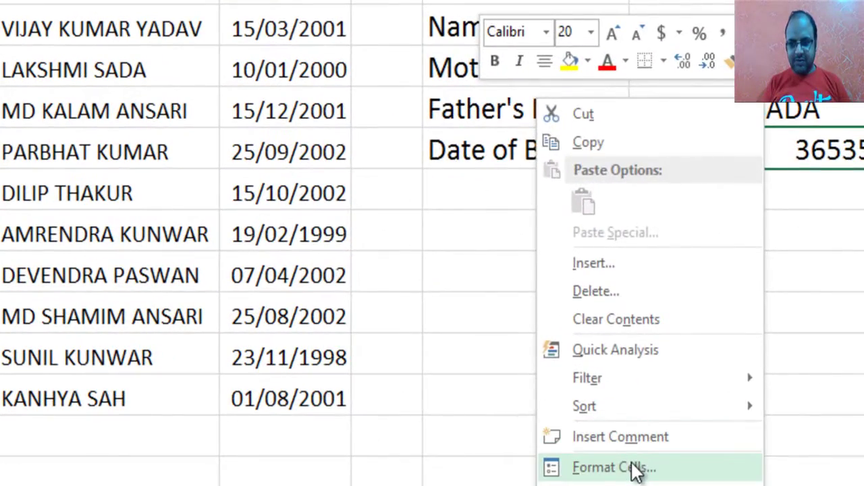
click(618, 470)
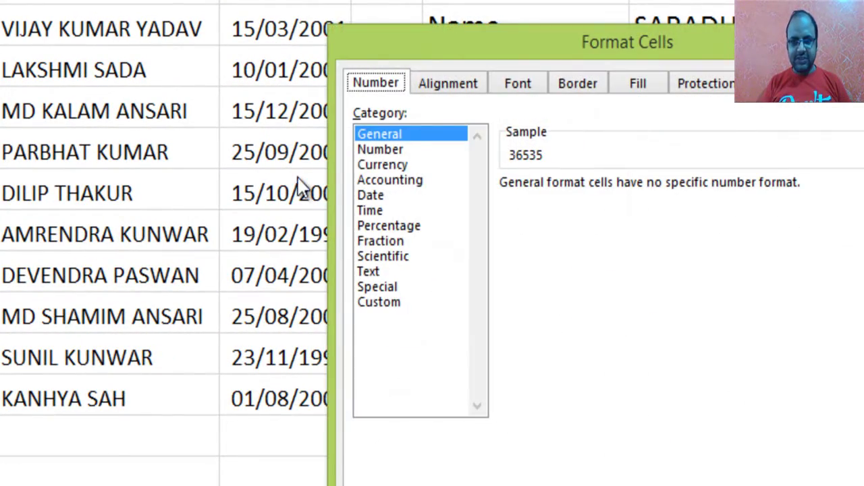
click(370, 195)
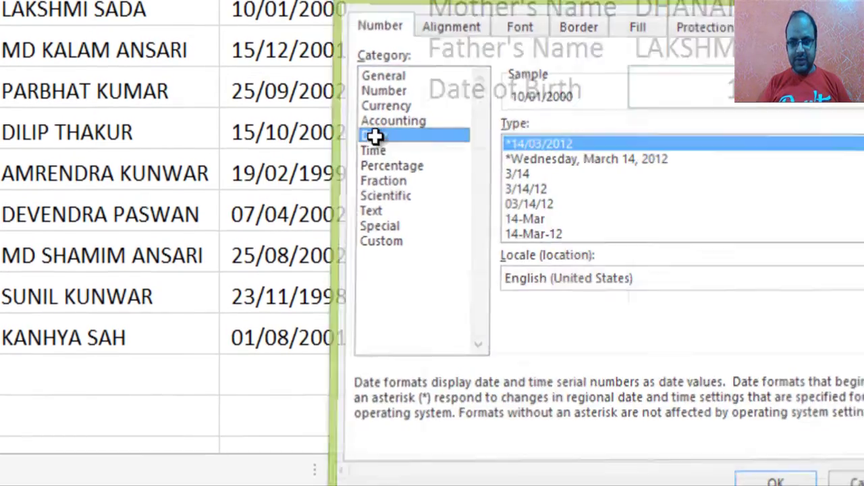
key(Return)
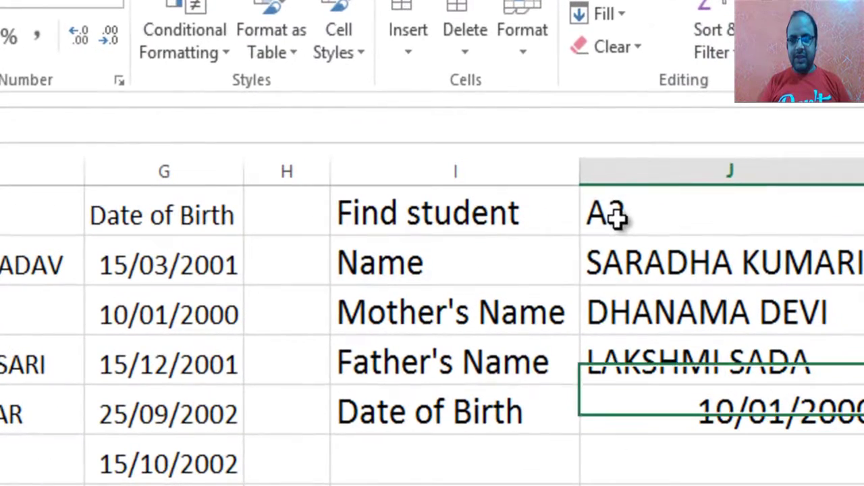
- Review the form's results, enter the key b5 in J1, and compare the returned details with that student's row in the list
click(615, 216)
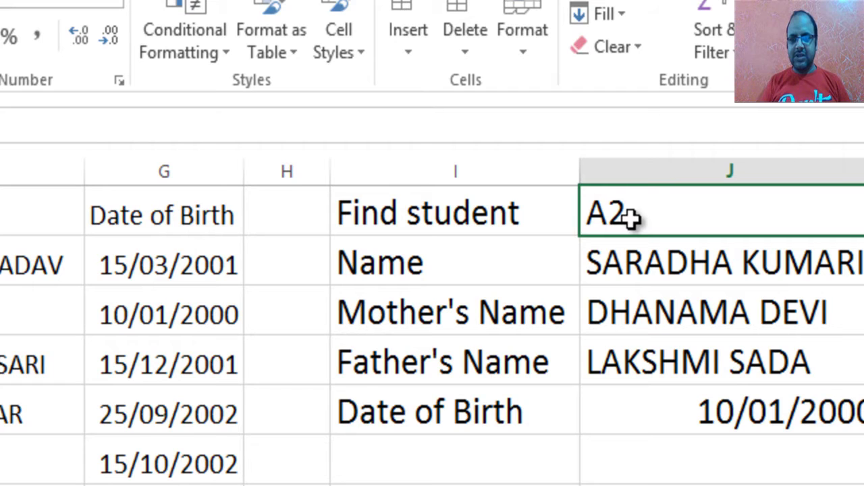
drag(679, 269, 683, 402)
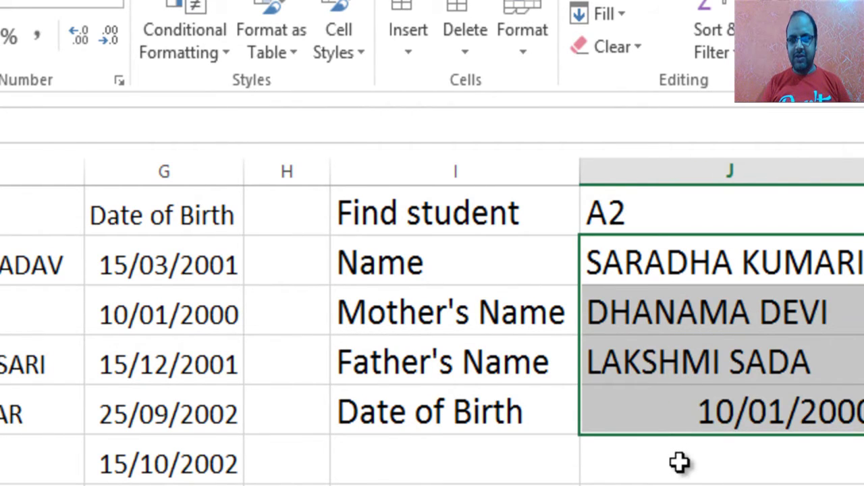
click(648, 214)
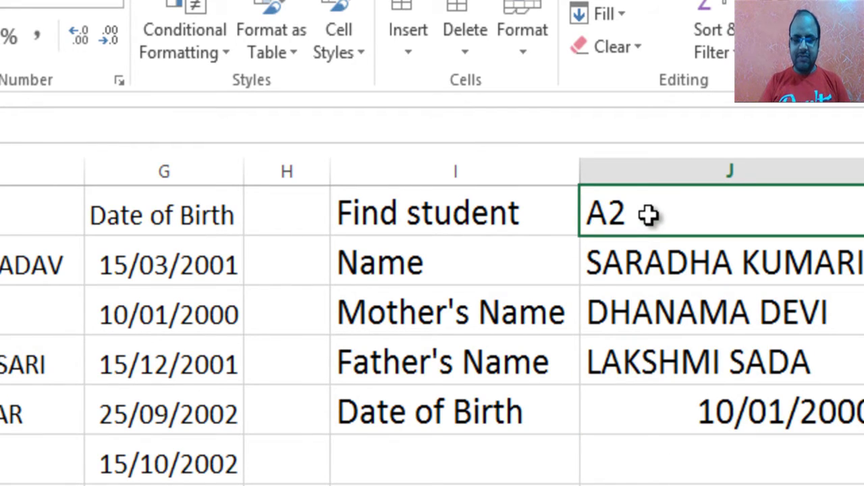
key(BackSpace)
text(b)
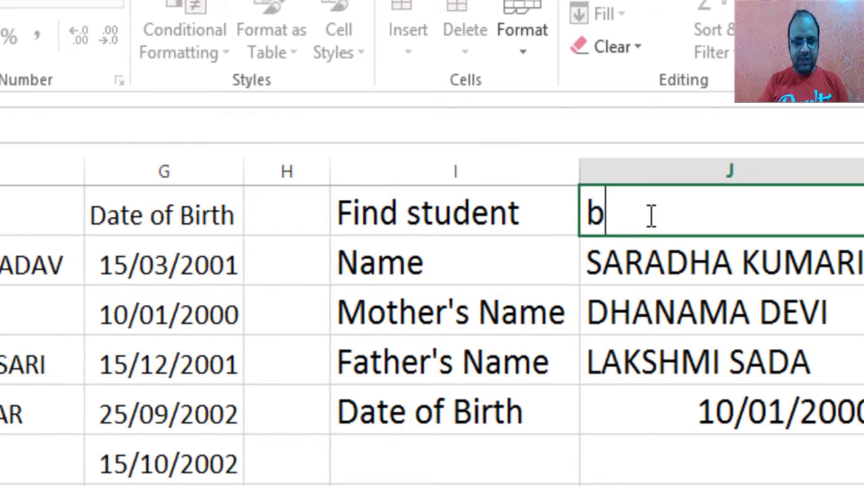
text(5)
key(Return)
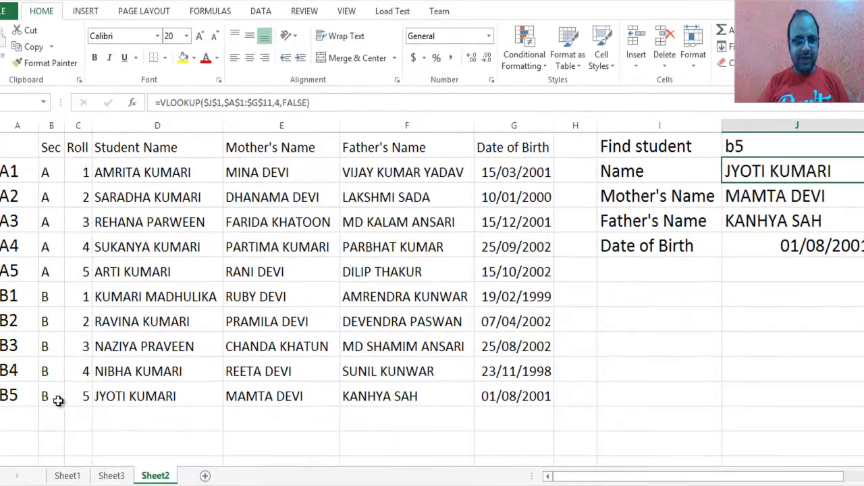
click(79, 420)
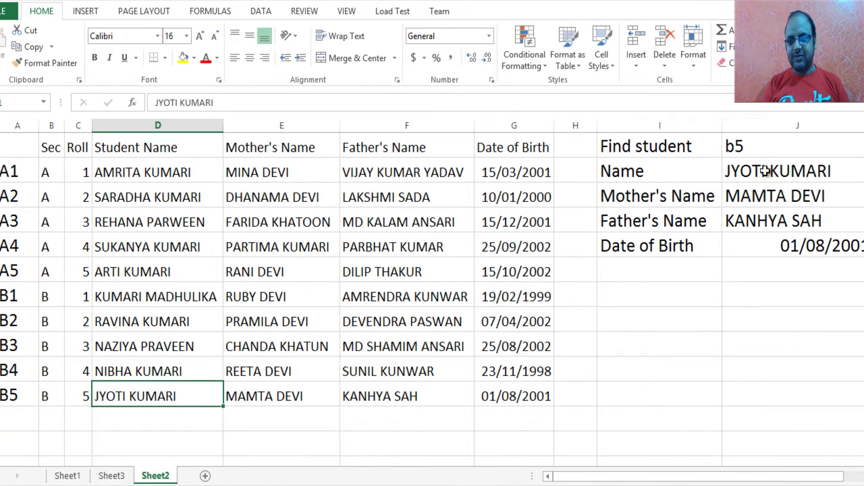
- Give the Find student form in I1:J5 a standard purple fill and white text
drag(755, 152, 683, 247)
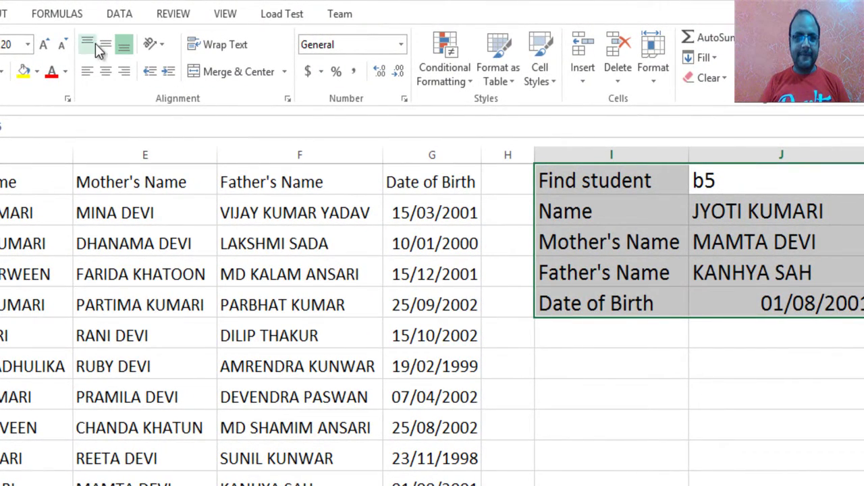
click(36, 72)
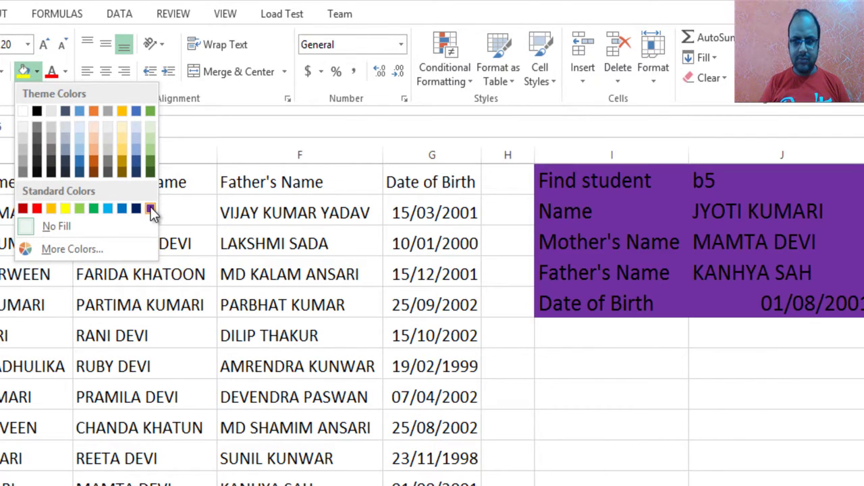
click(152, 209)
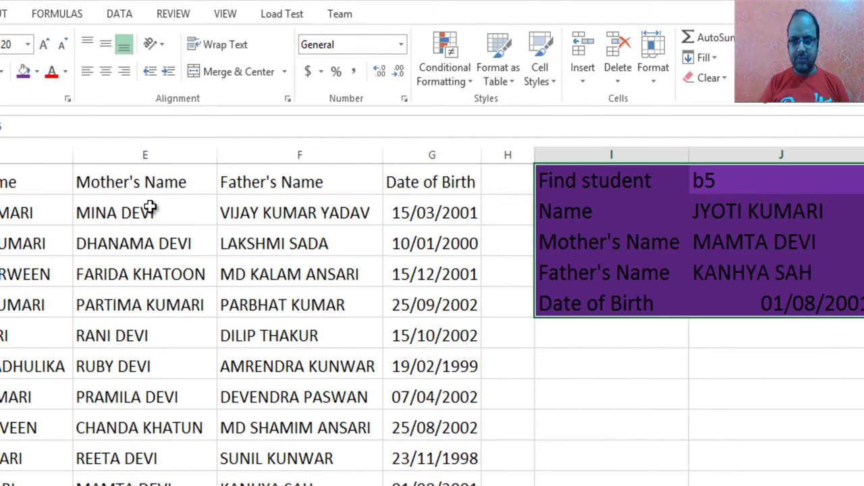
click(64, 72)
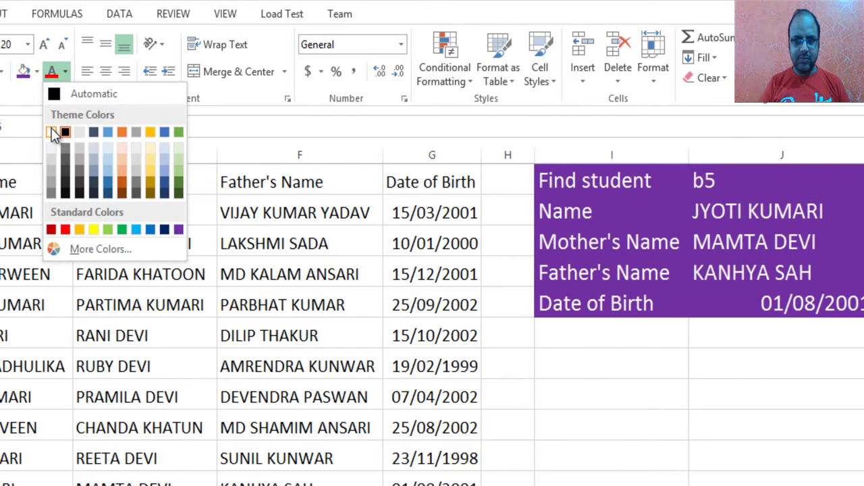
click(53, 132)
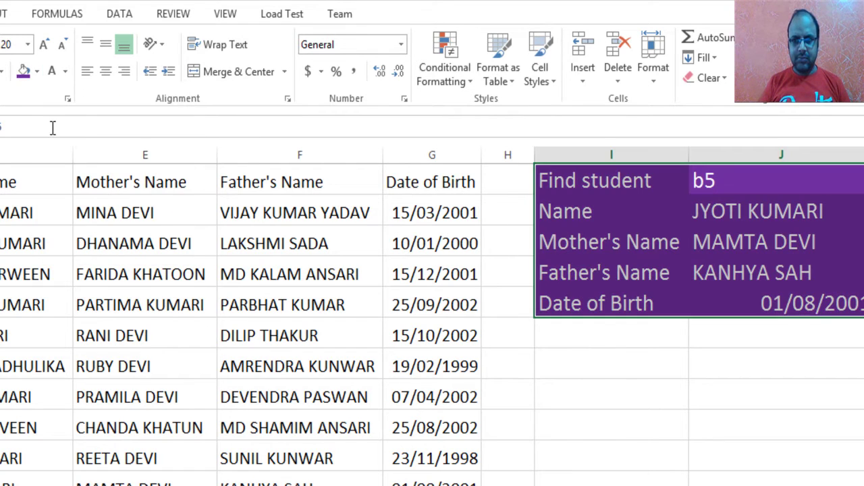
- Fill the key entry cell J1 with white
click(746, 184)
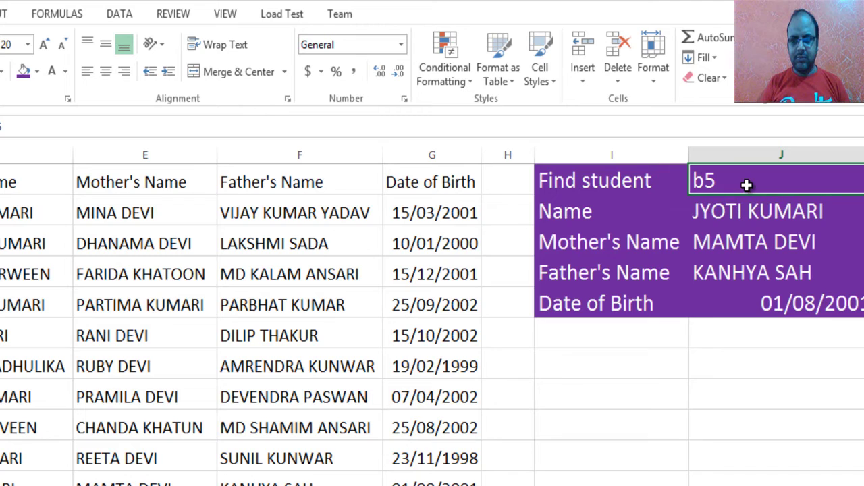
click(38, 72)
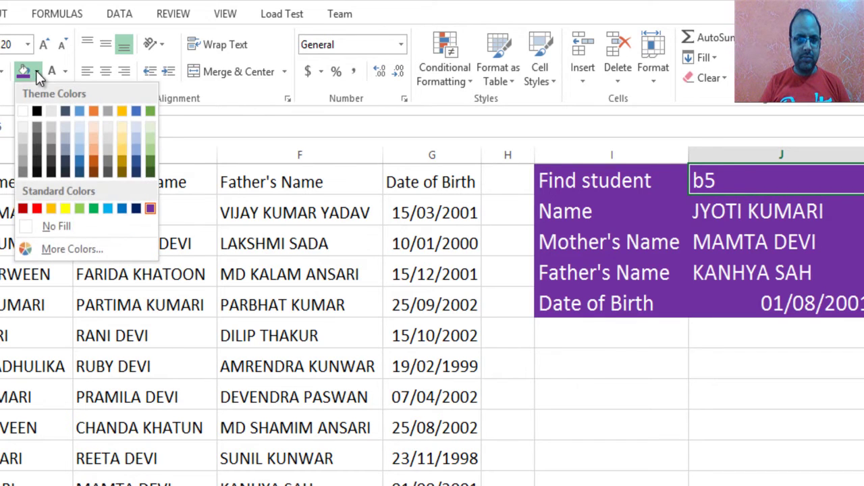
click(24, 112)
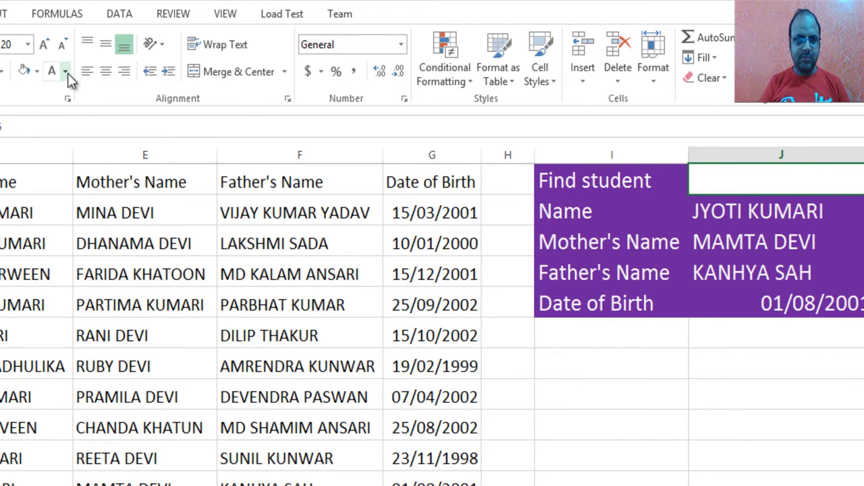
- Set the font color of the key entry cell J1 to automatic black
click(66, 72)
click(57, 95)
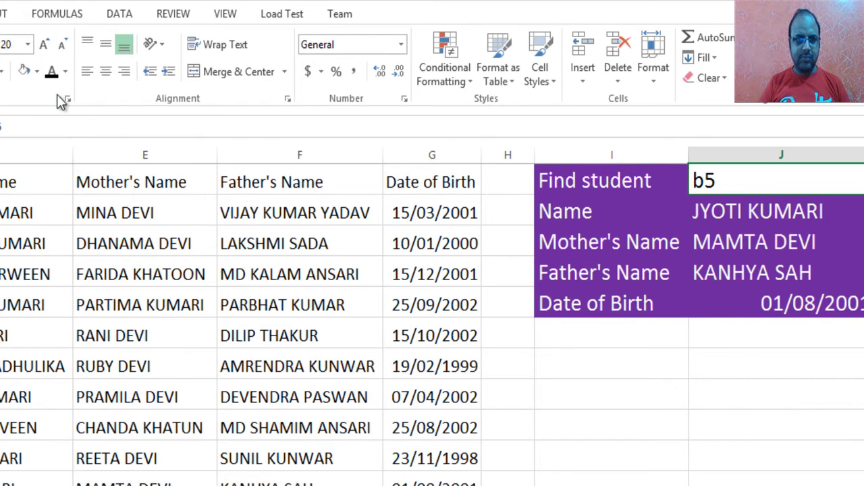
click(661, 390)
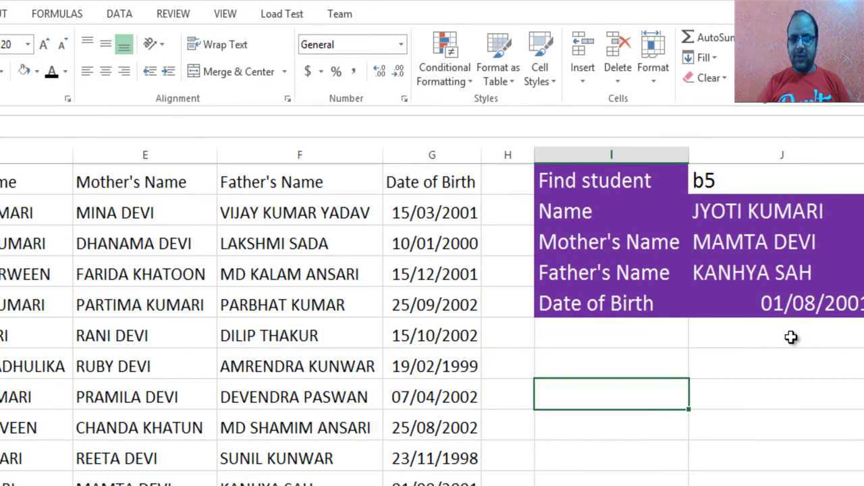
- Look up key b4 in J1 and compare the returned details with that student's row in the list
click(737, 206)
click(734, 177)
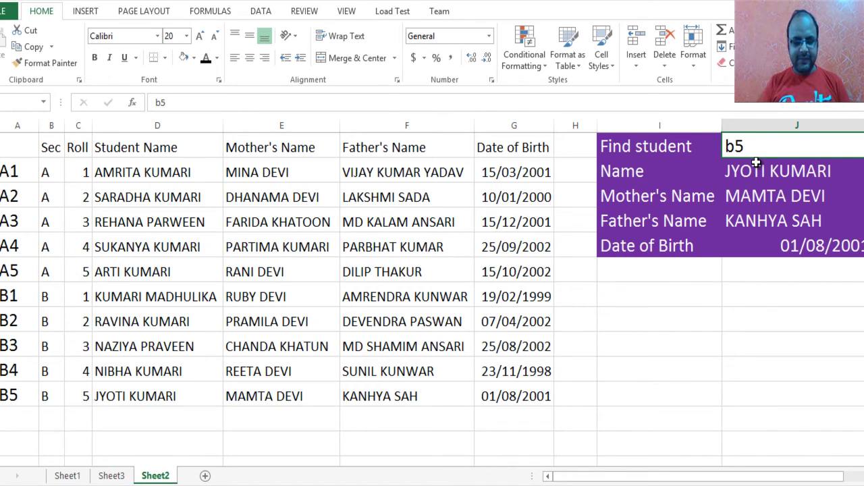
text(b)
key(Return)
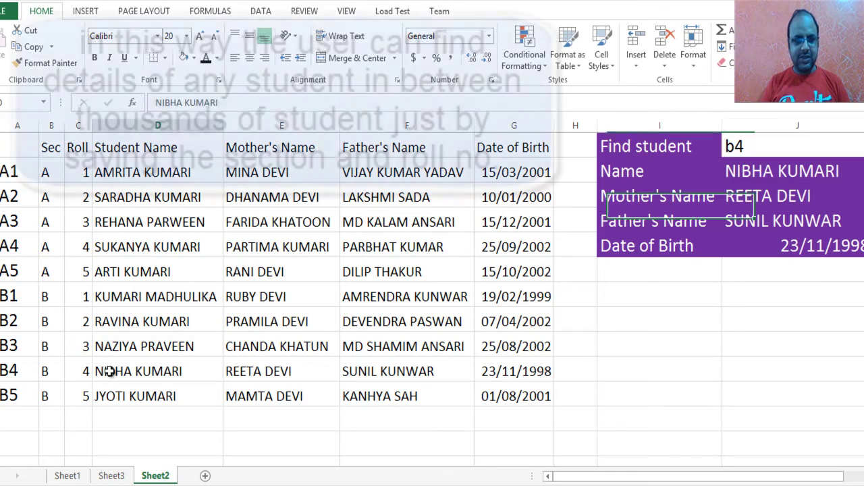
drag(108, 372, 506, 359)
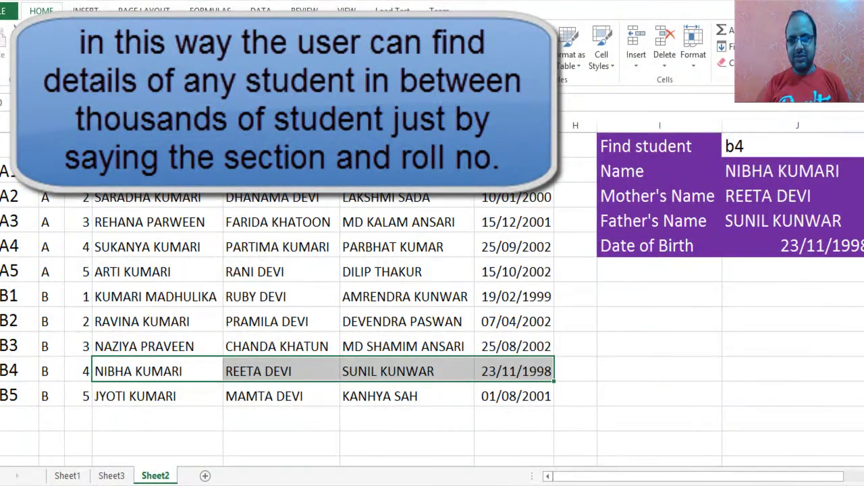
- Enter the key a3 in J1 and check the returned details against the matching student's row in the list
click(749, 148)
key(BackSpace)
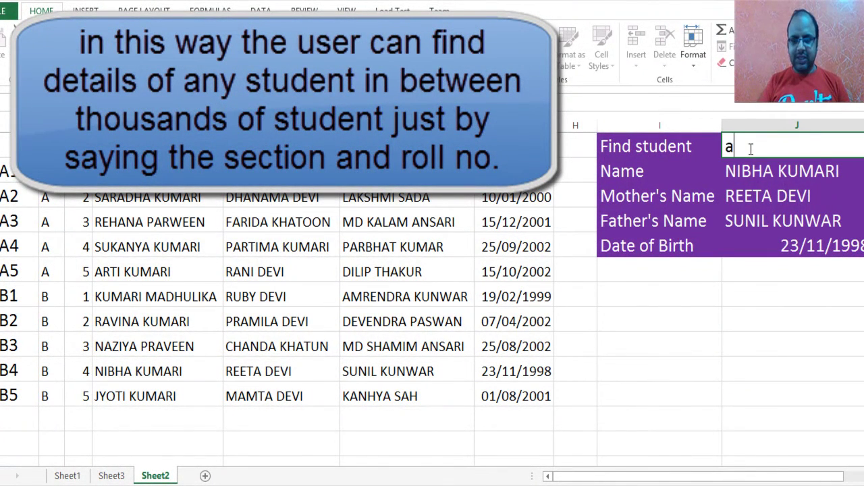
key(Return)
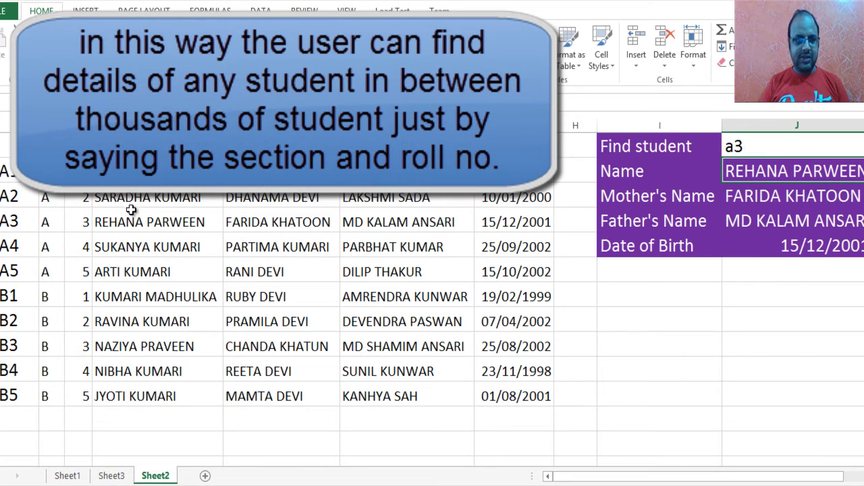
drag(128, 225, 405, 218)
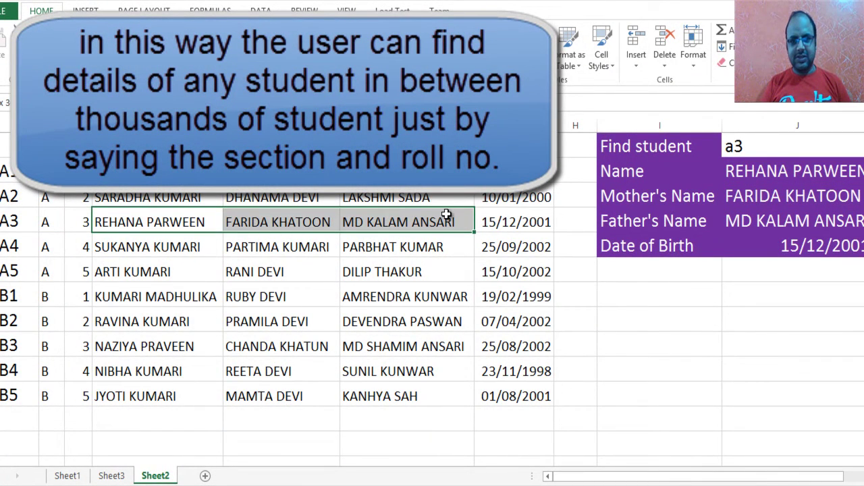
drag(487, 222, 498, 222)
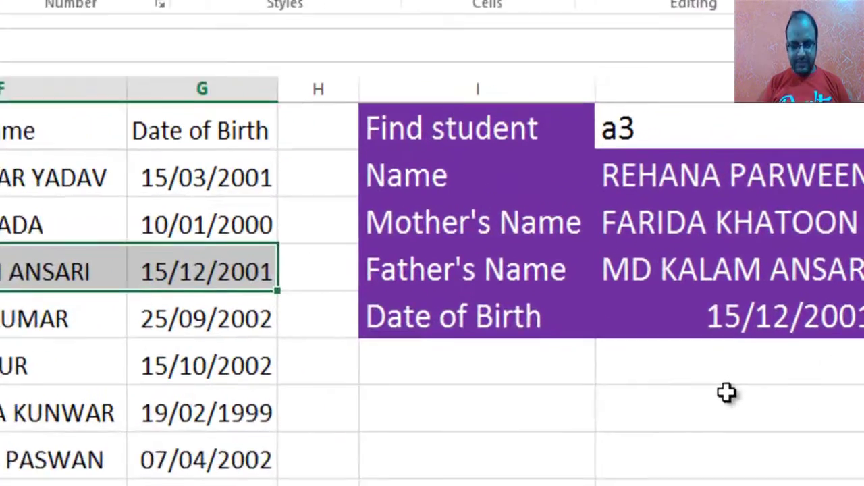
click(793, 287)
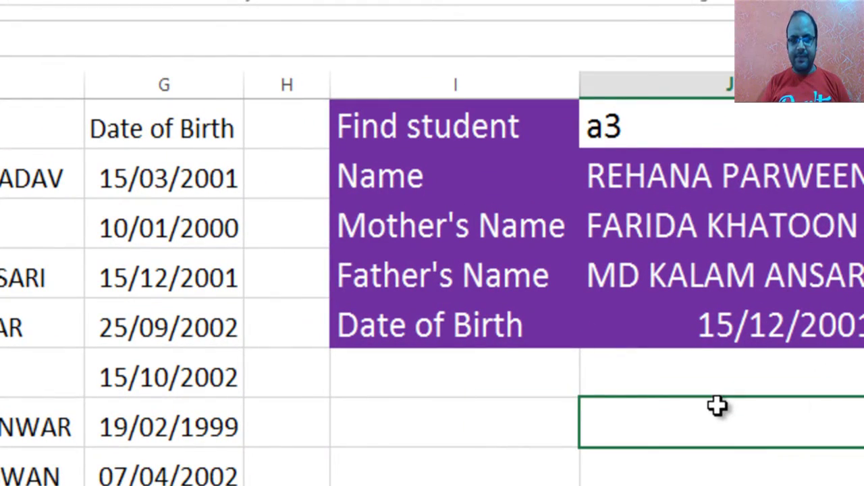